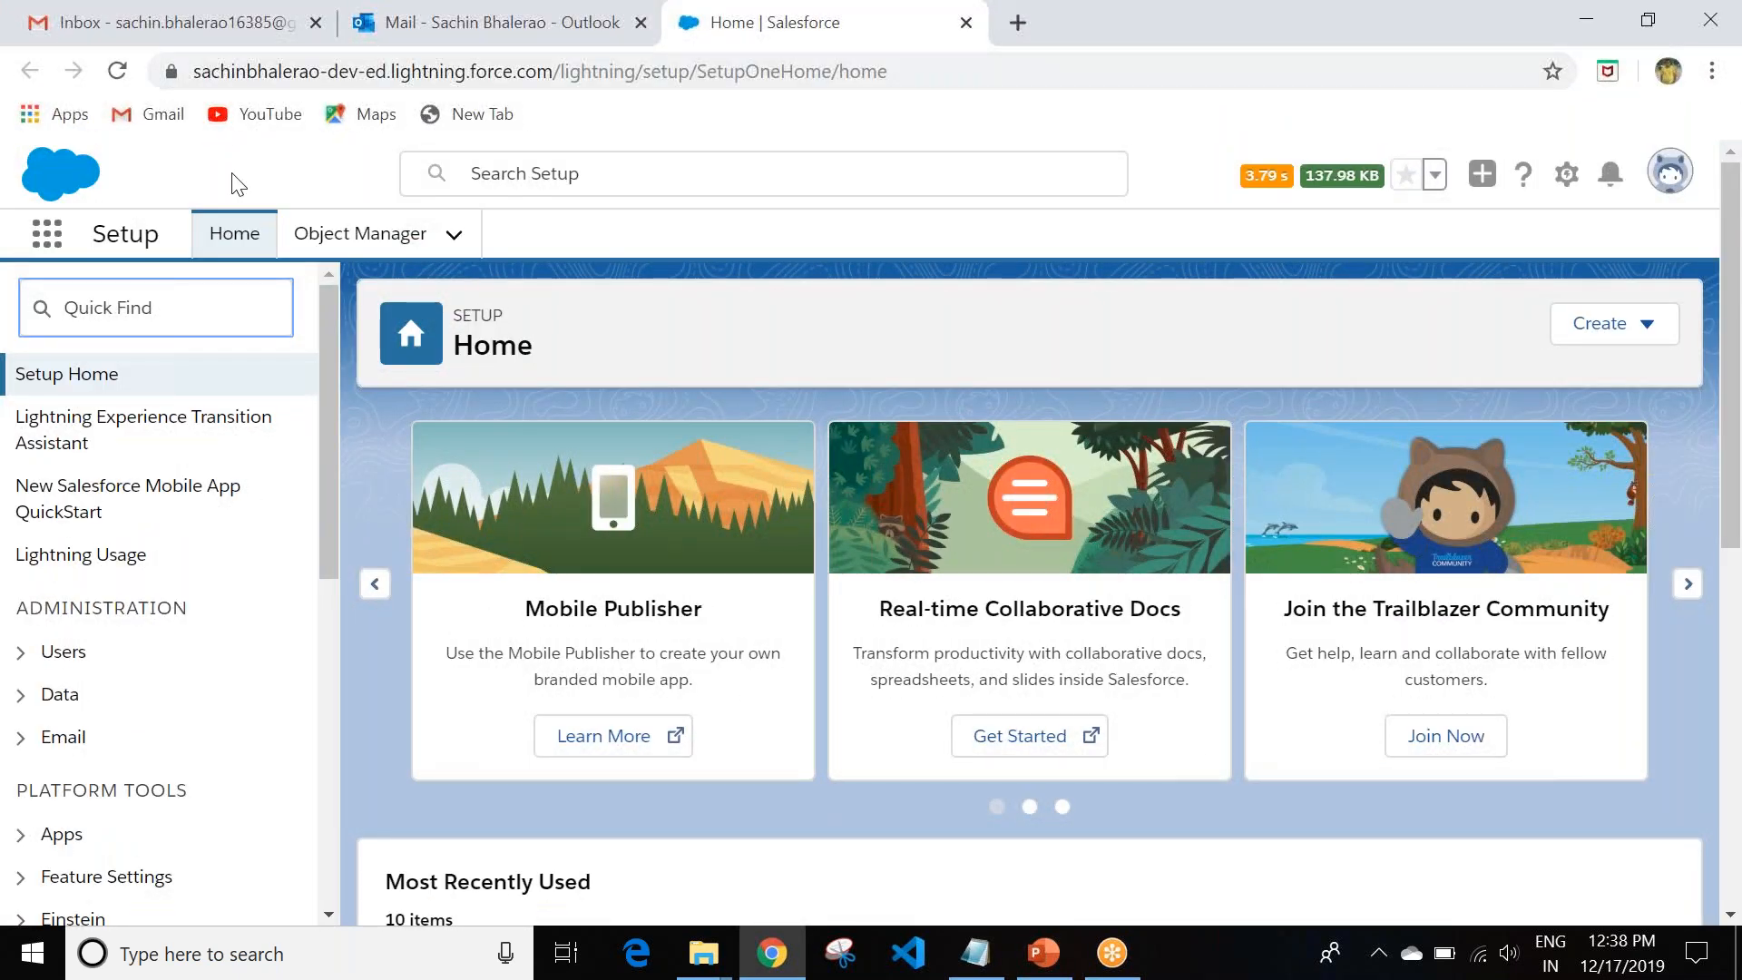
Open the Sales app and go to its Opportunities list.
left_click(48, 244)
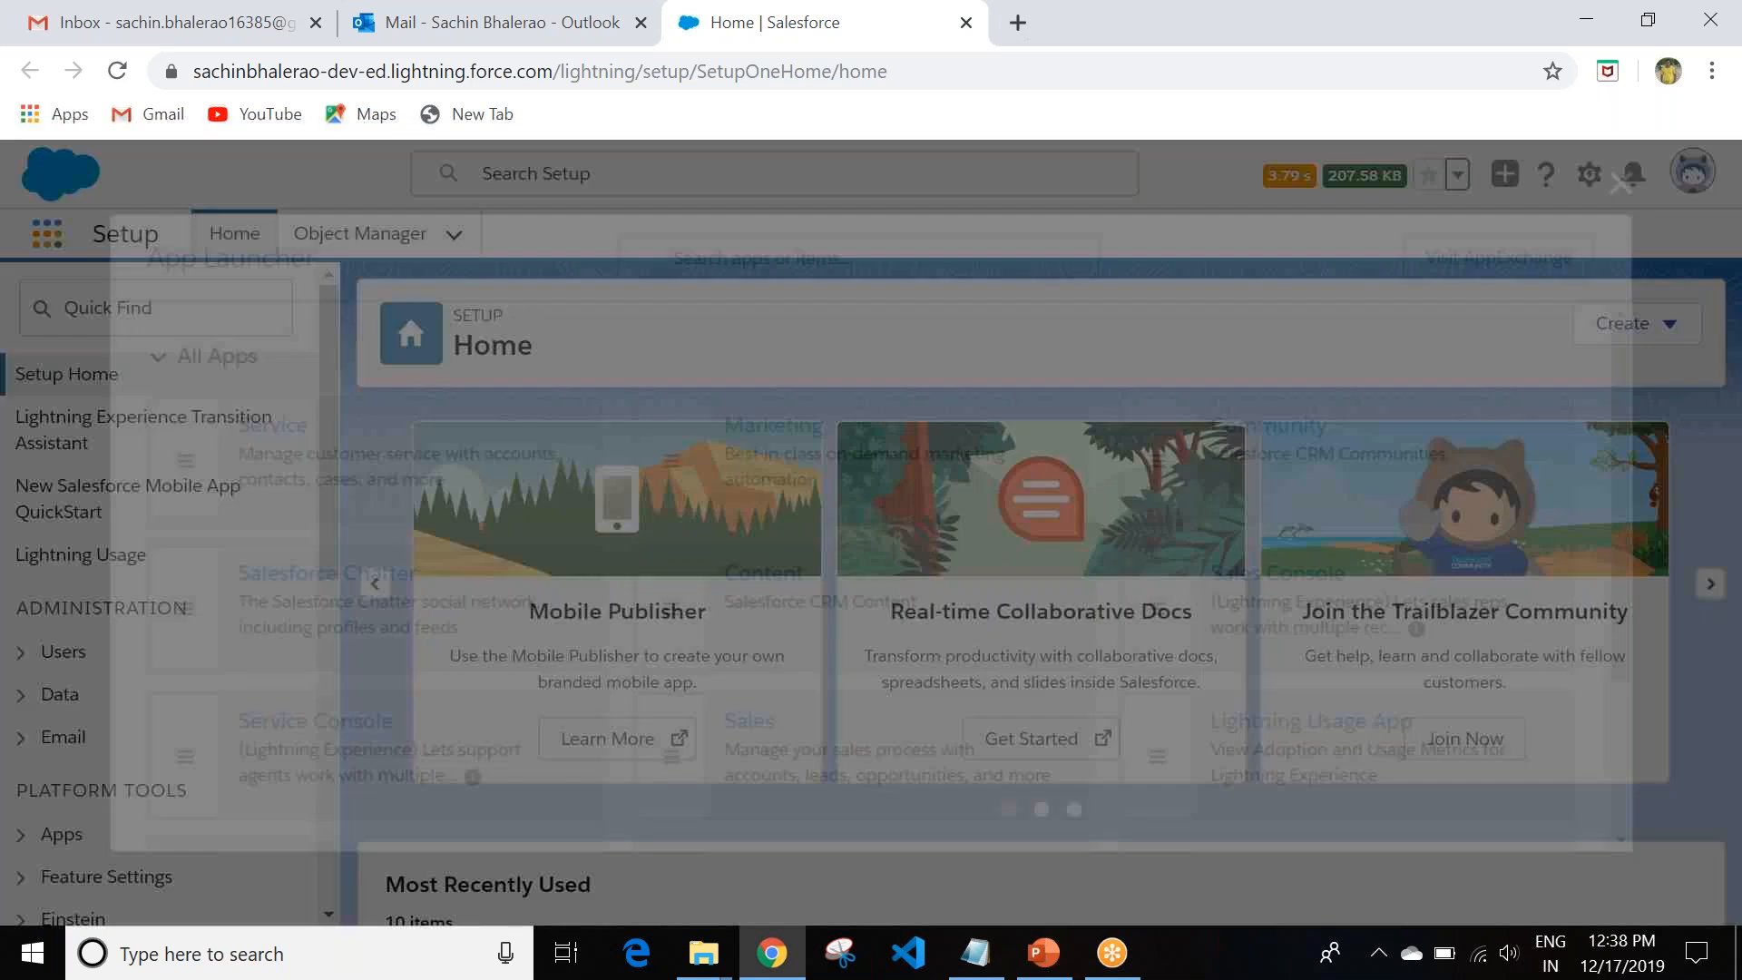
scroll(842, 753, "down", 2)
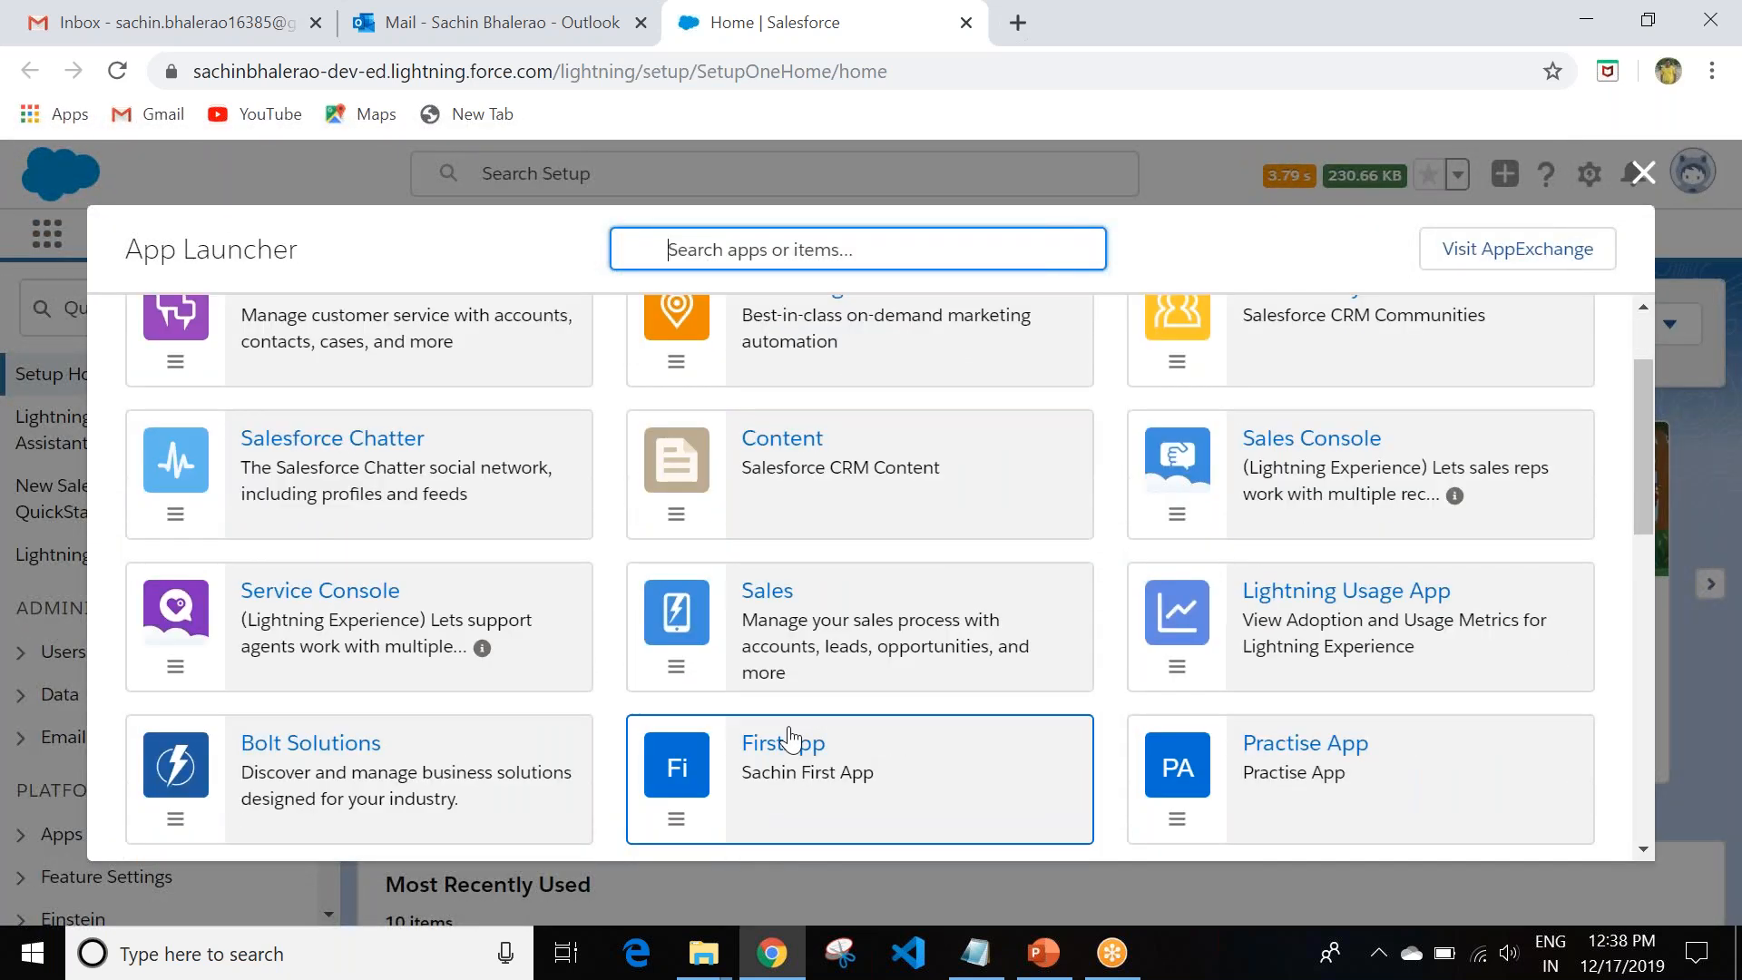
left_click(766, 591)
left_click(767, 591)
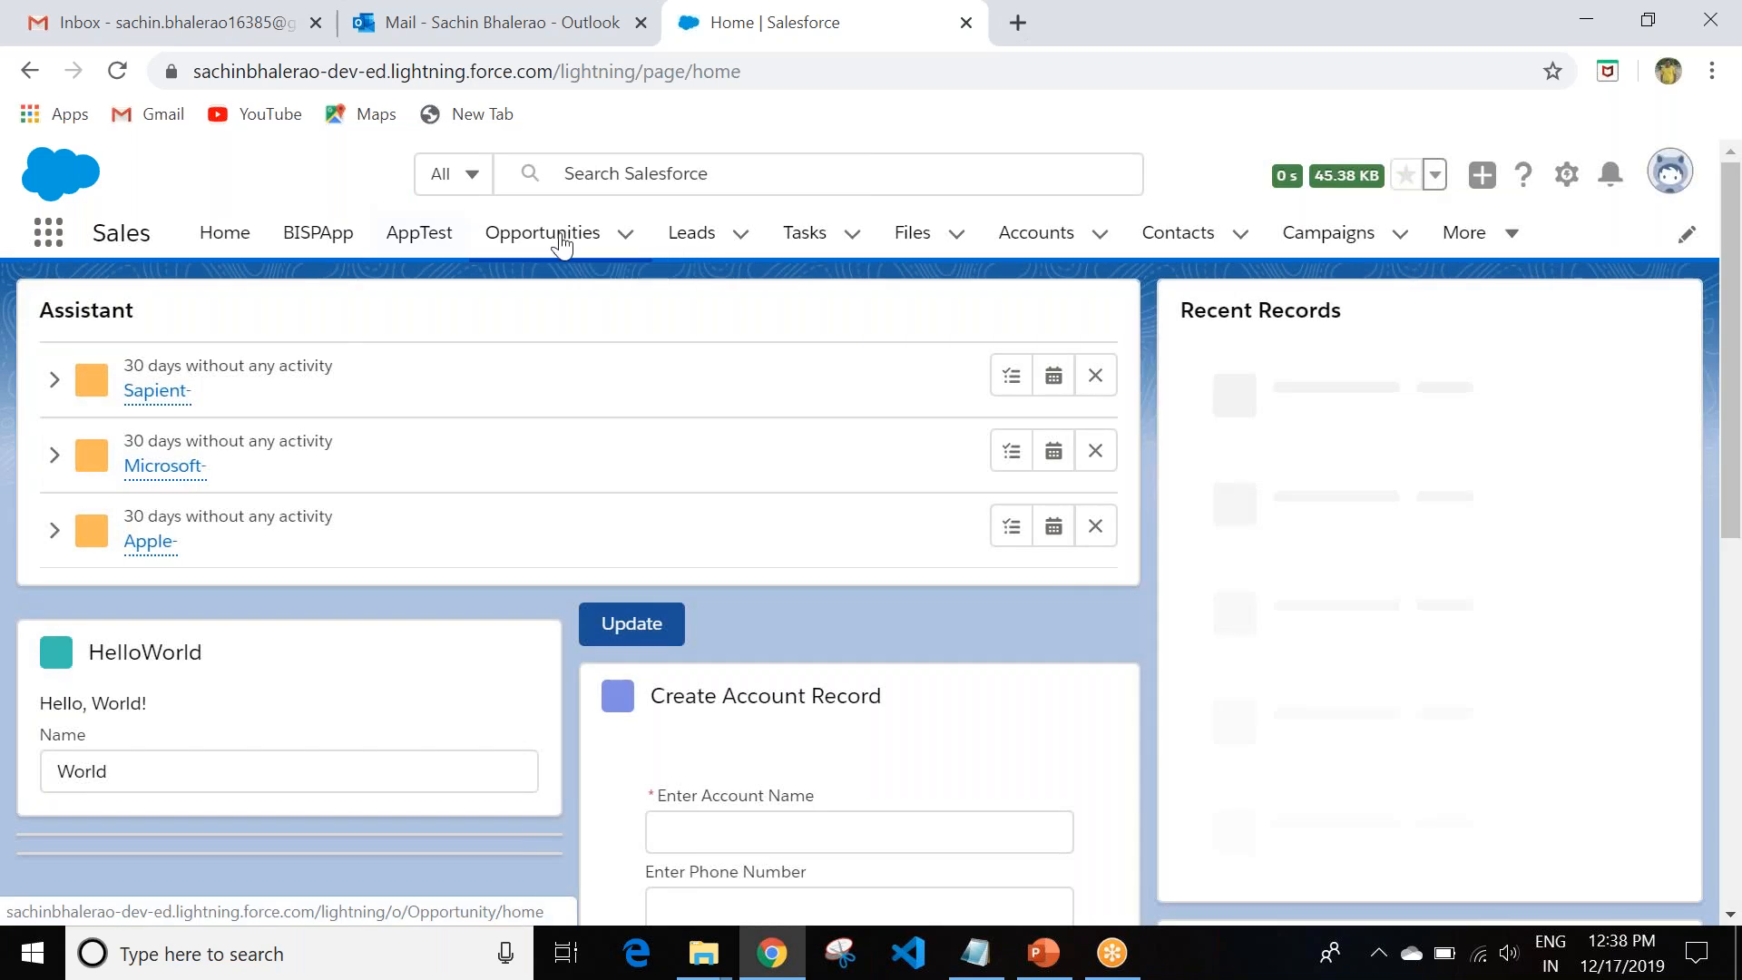
left_click(542, 233)
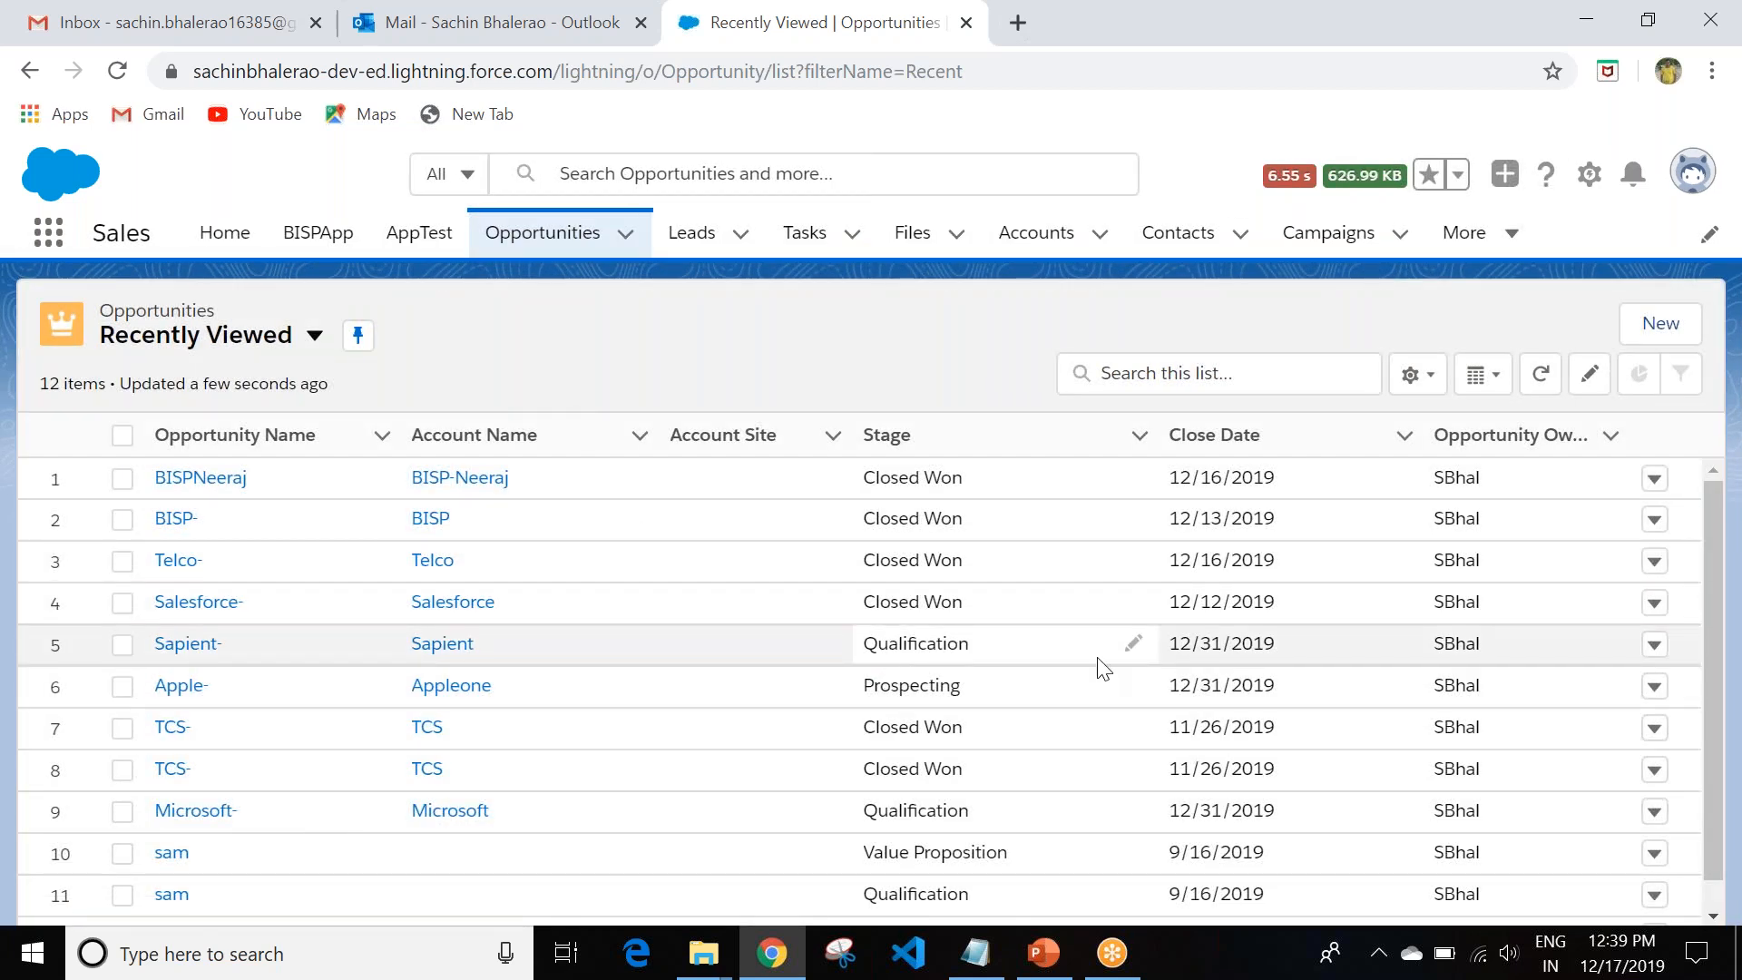
Edit the Sapient opportunity, setting its stage to Closed Won and its amount to 6000000, and save it.
left_click(1657, 649)
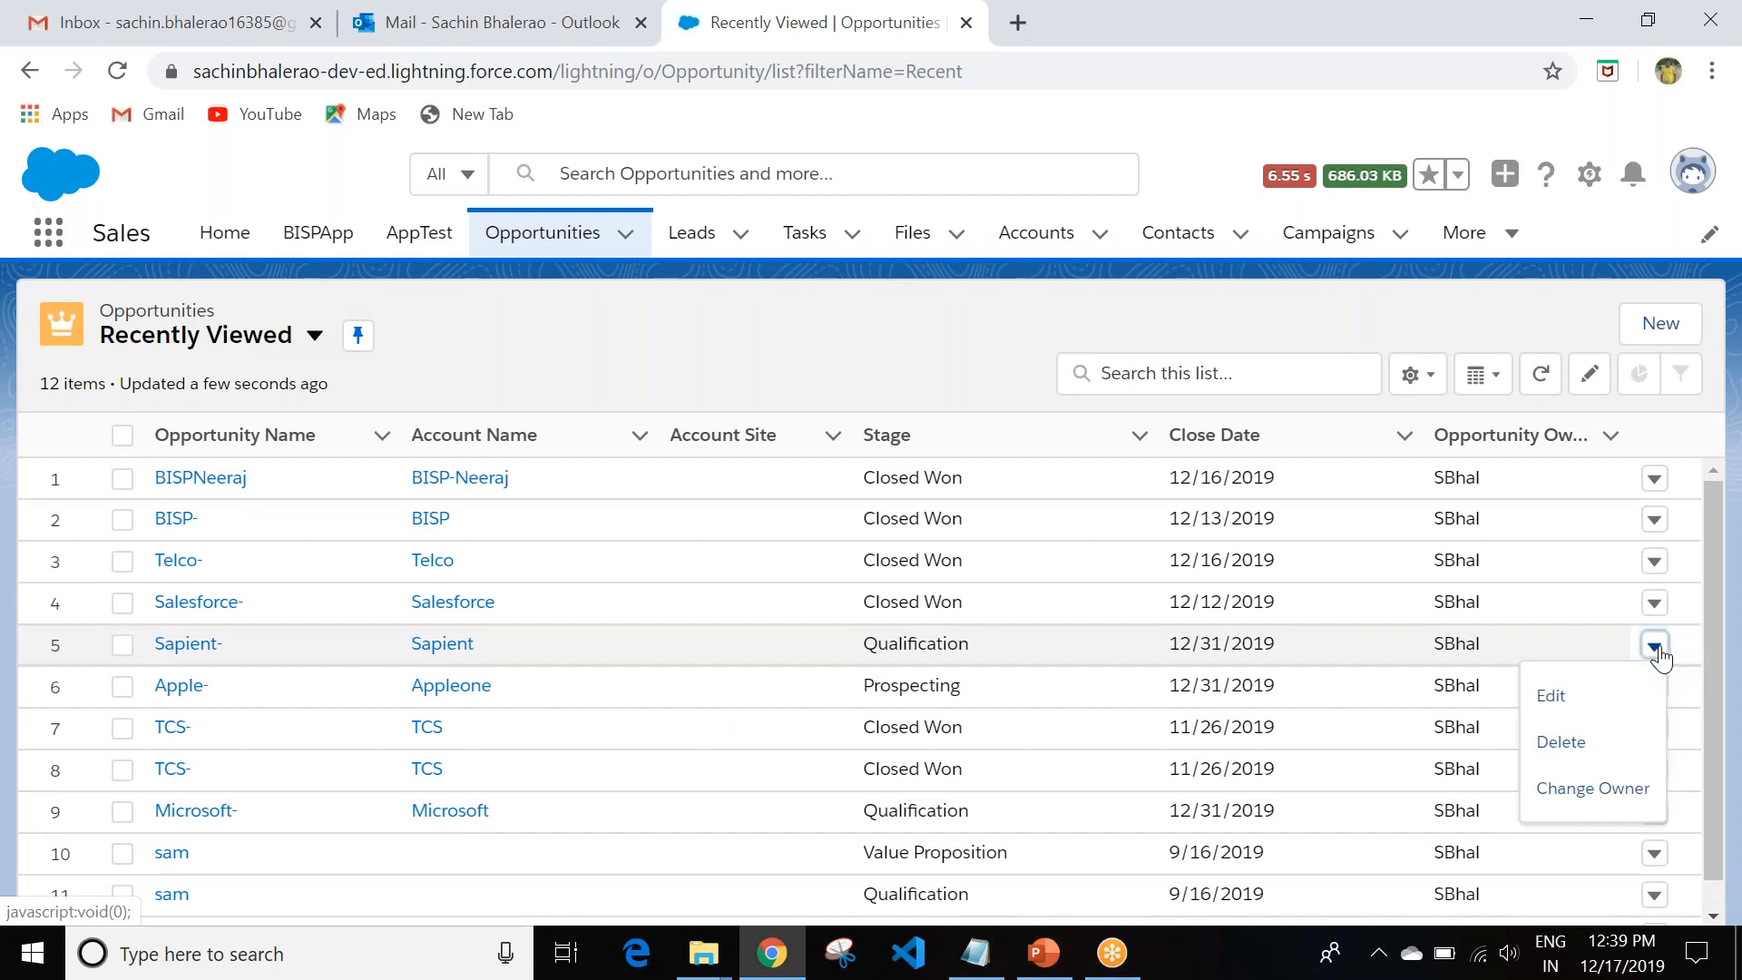
left_click(1552, 697)
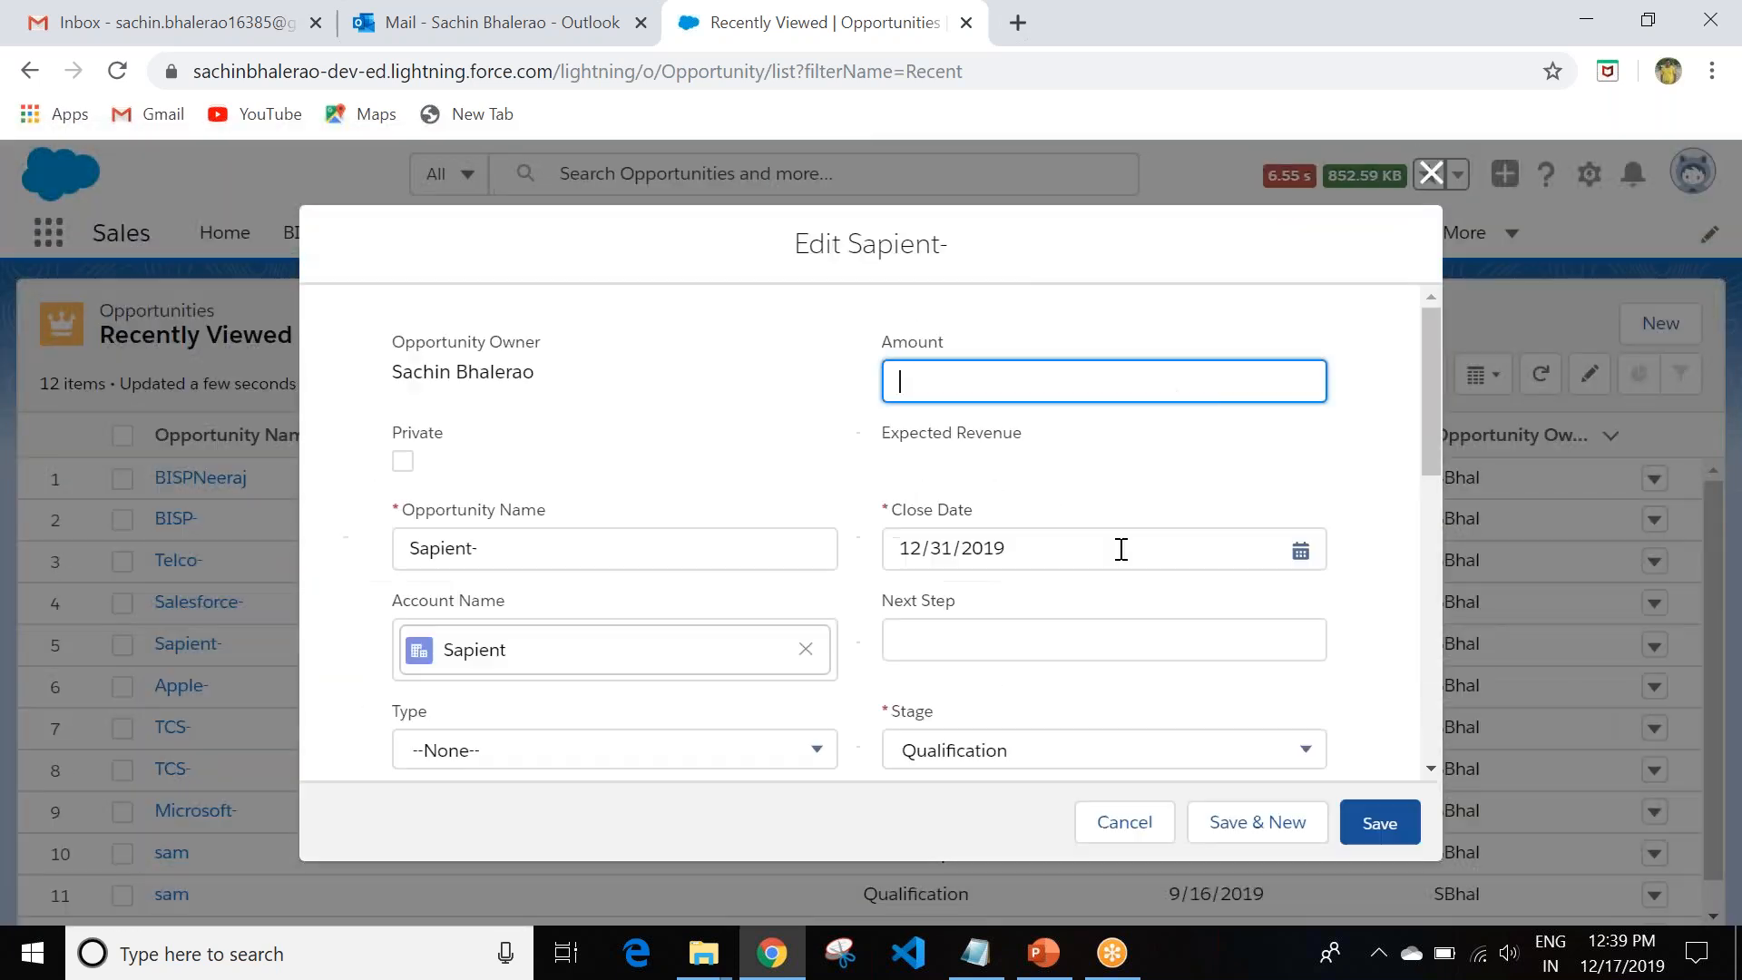
left_click(1212, 767)
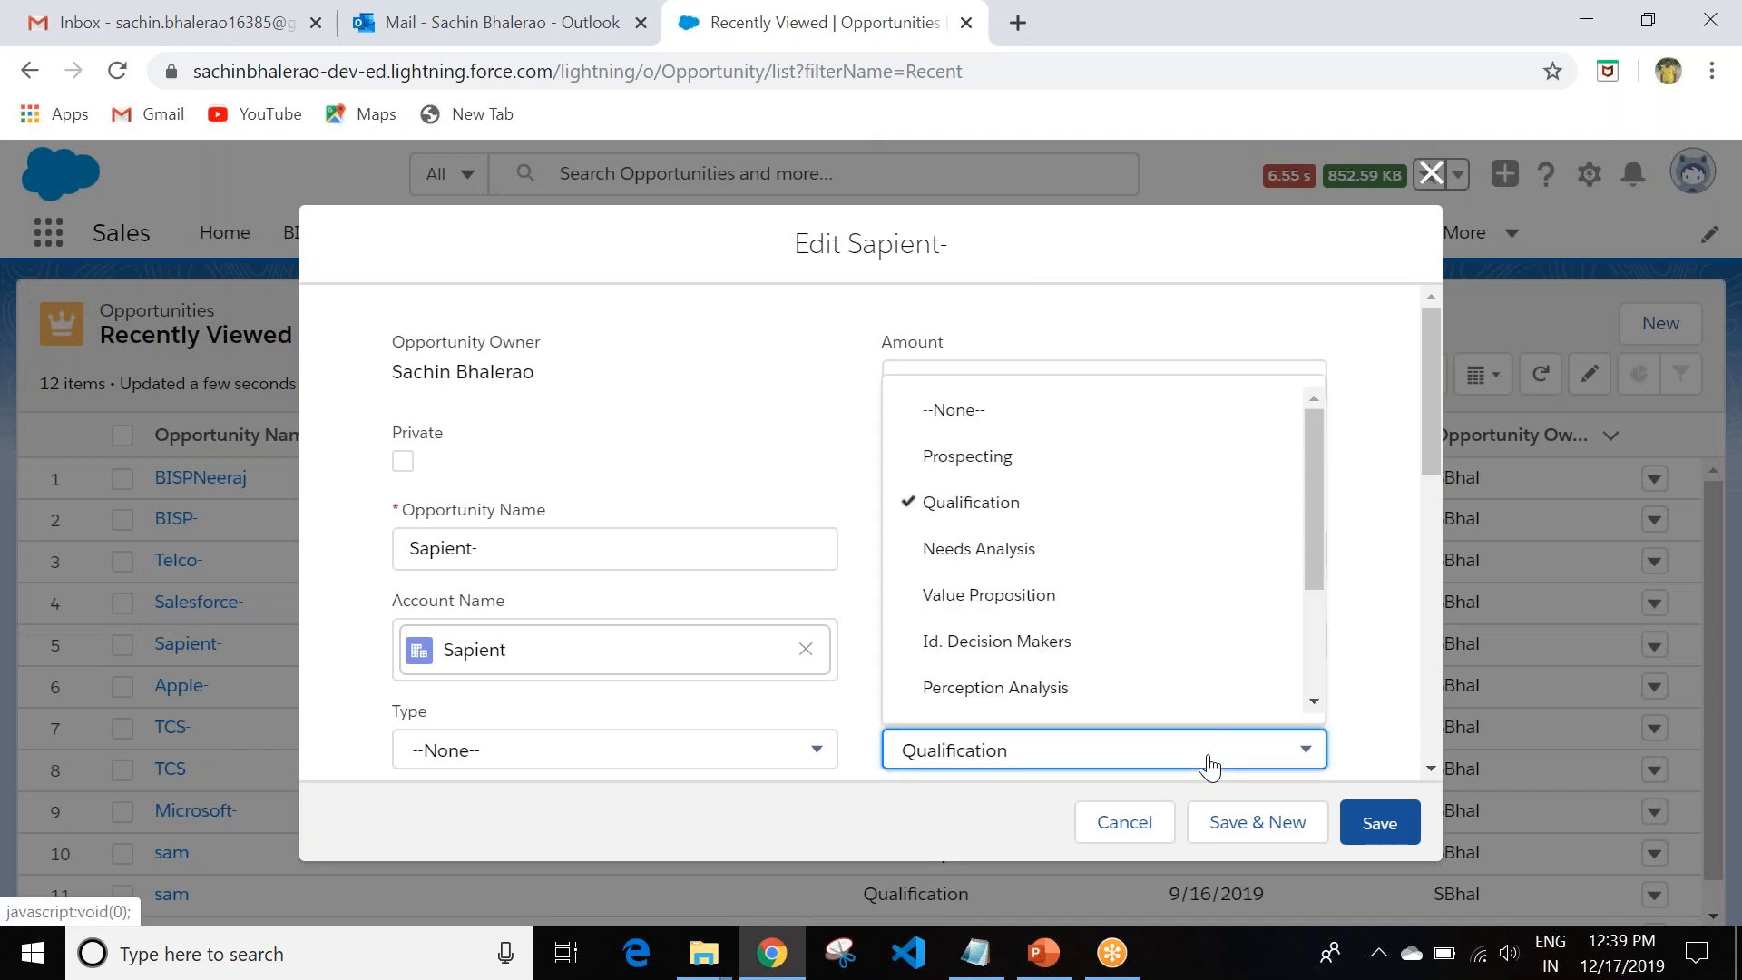
scroll(1089, 617, "down", 3)
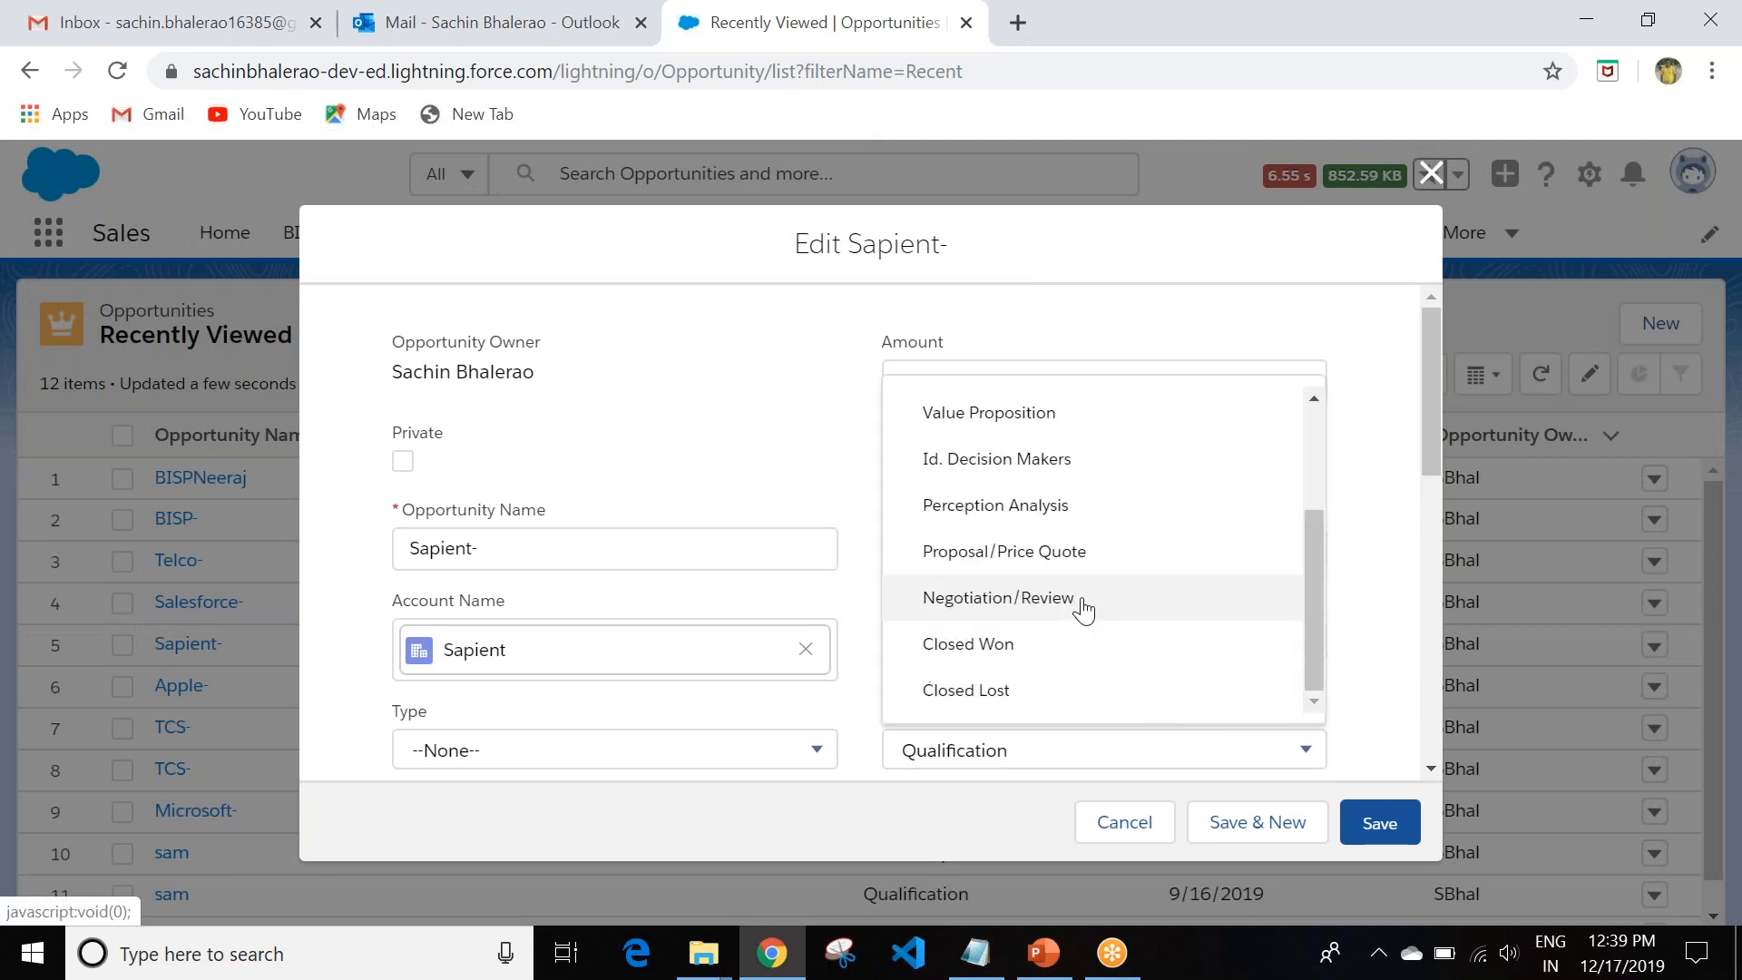
left_click(984, 643)
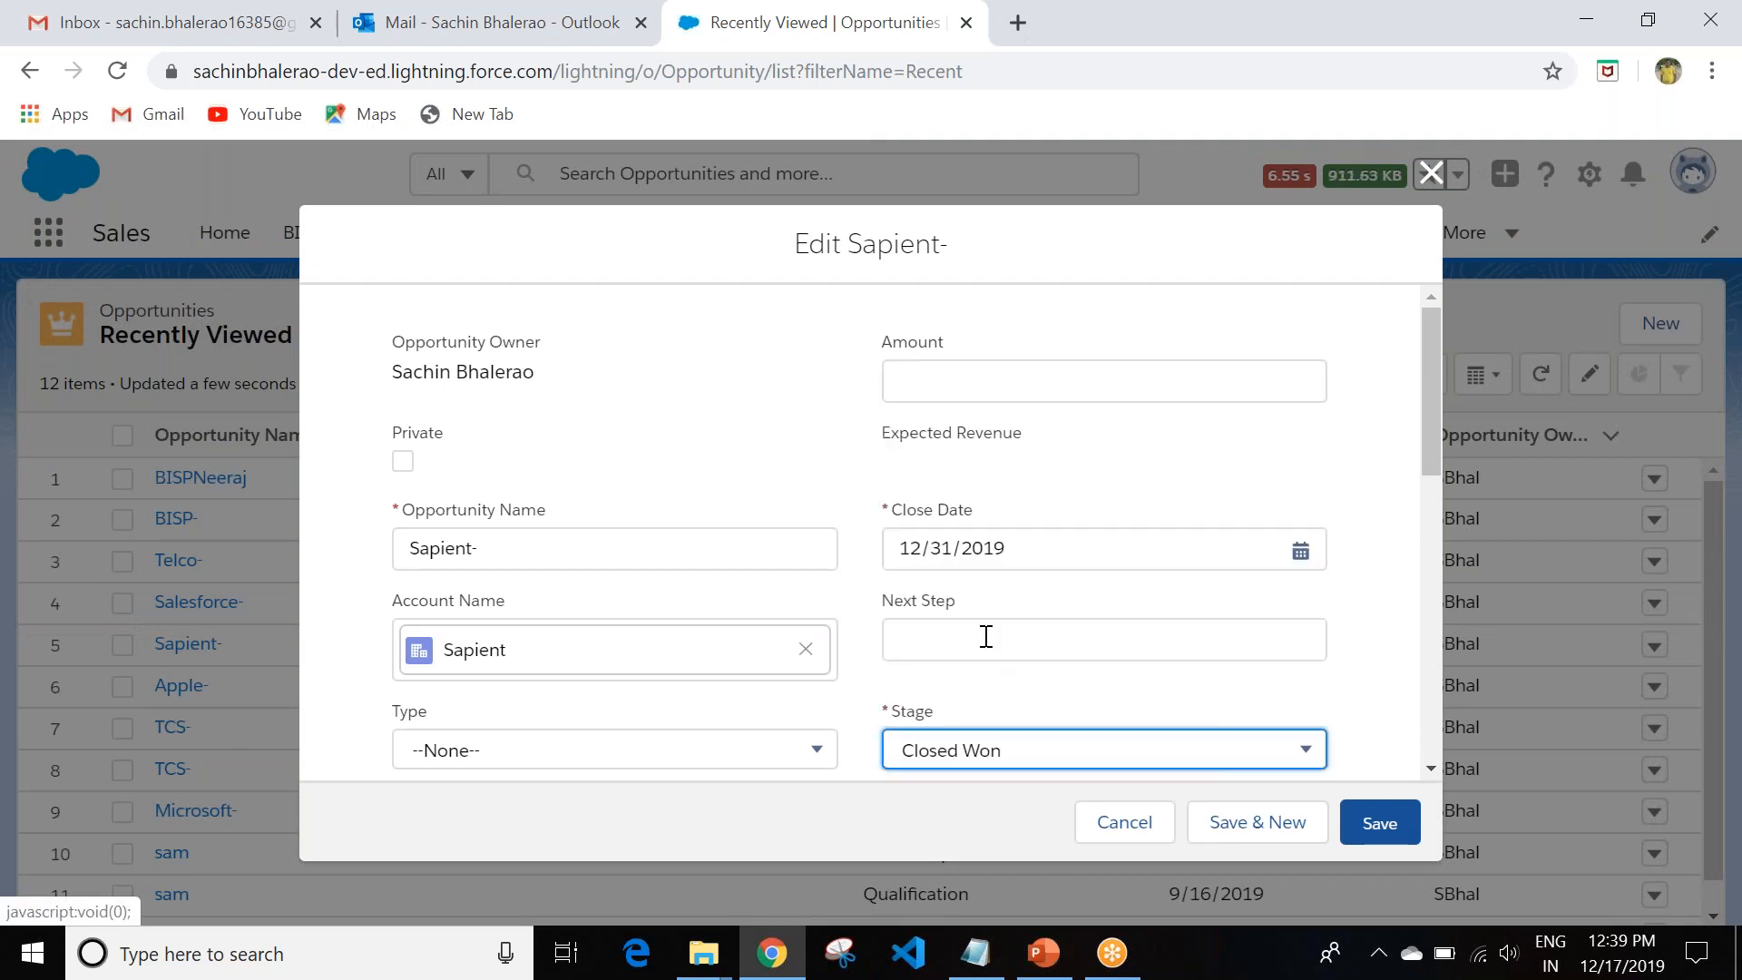
left_click(995, 381)
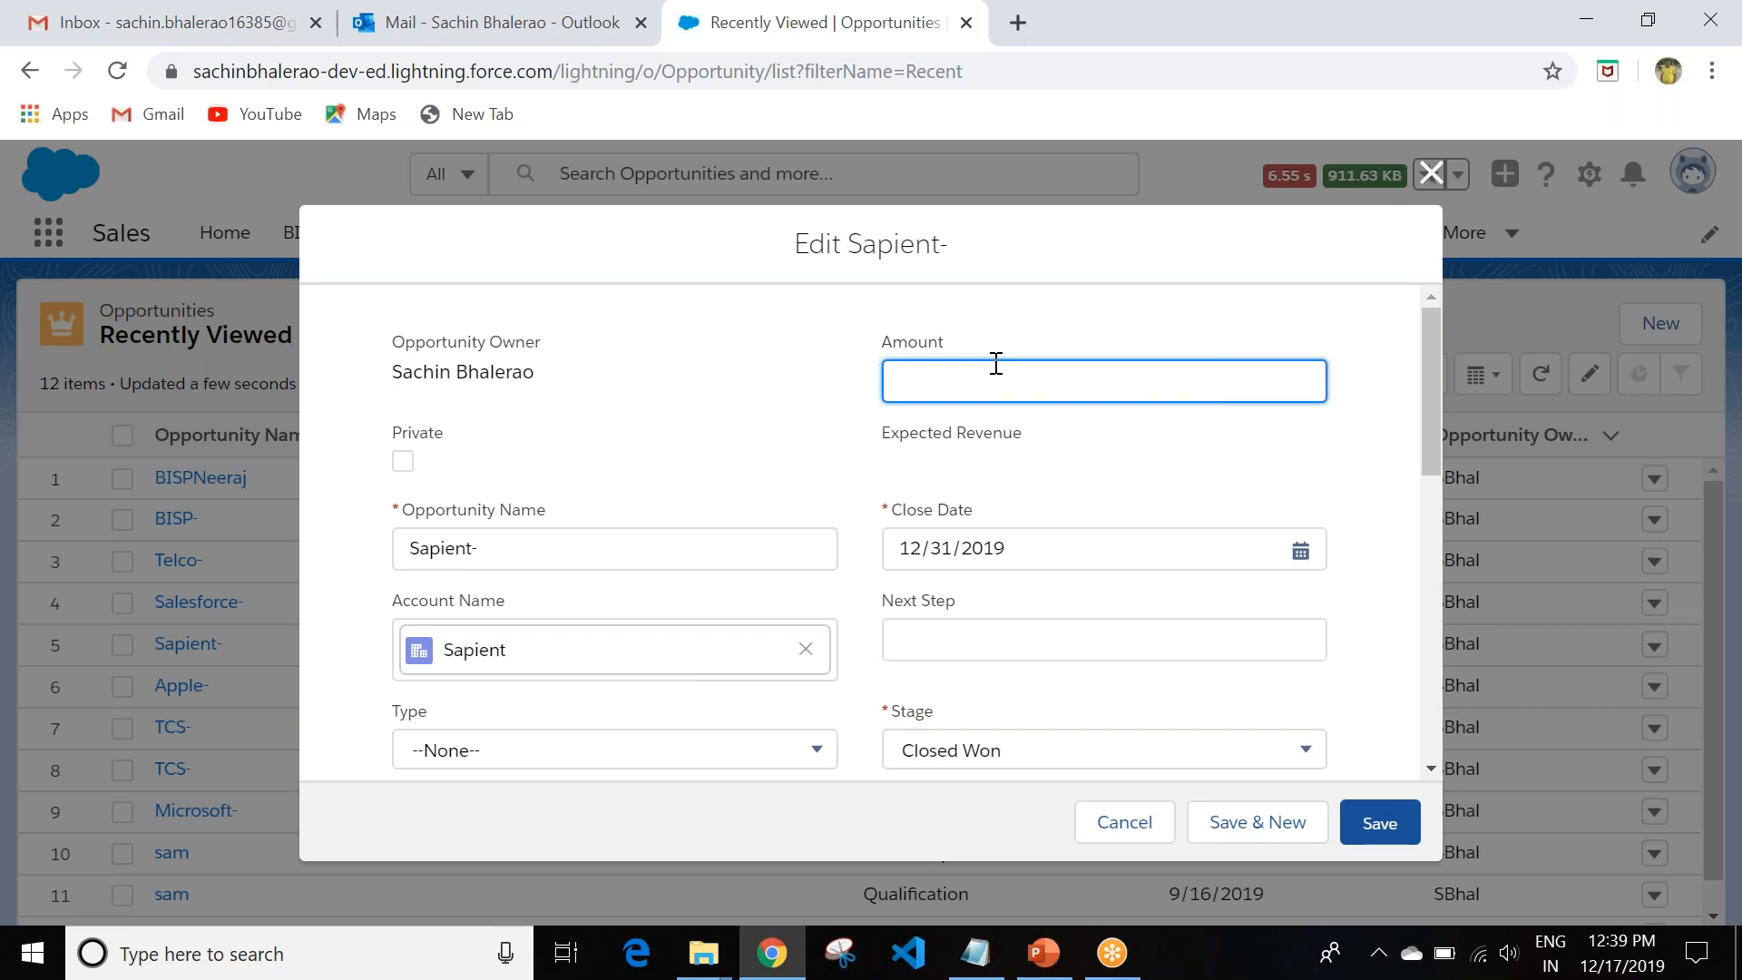
type("6000000")
left_click(1380, 824)
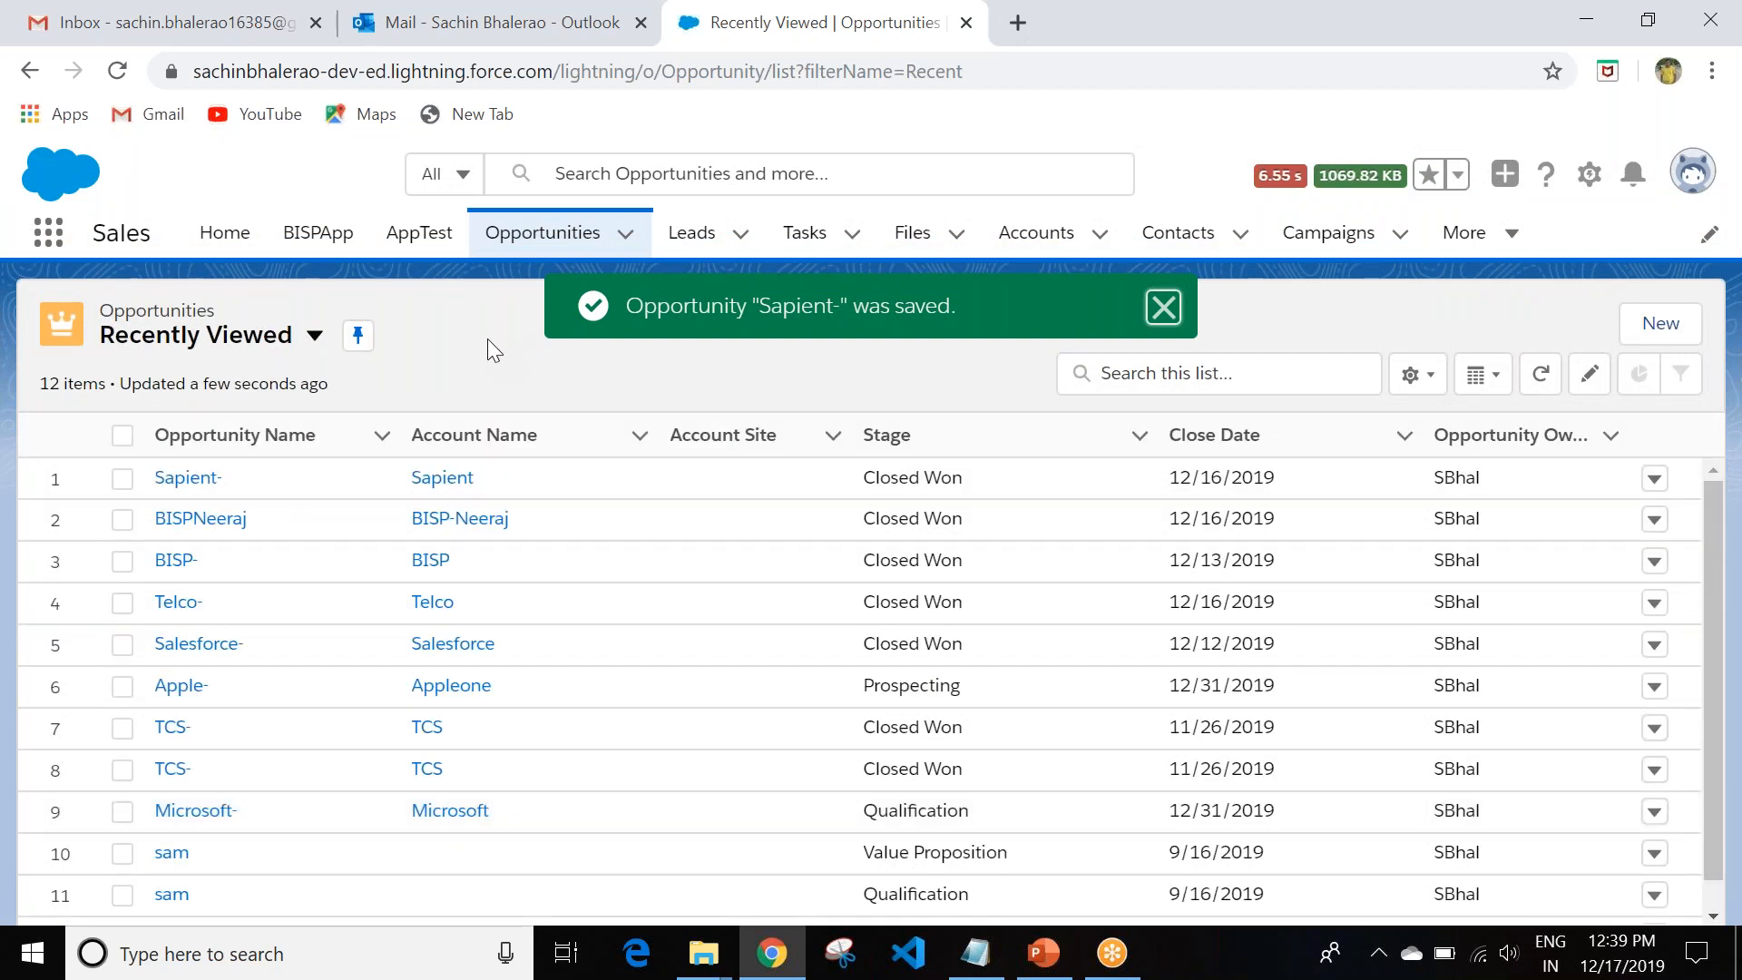
Open the Orders list and display the All Draft Orders view.
left_click(47, 238)
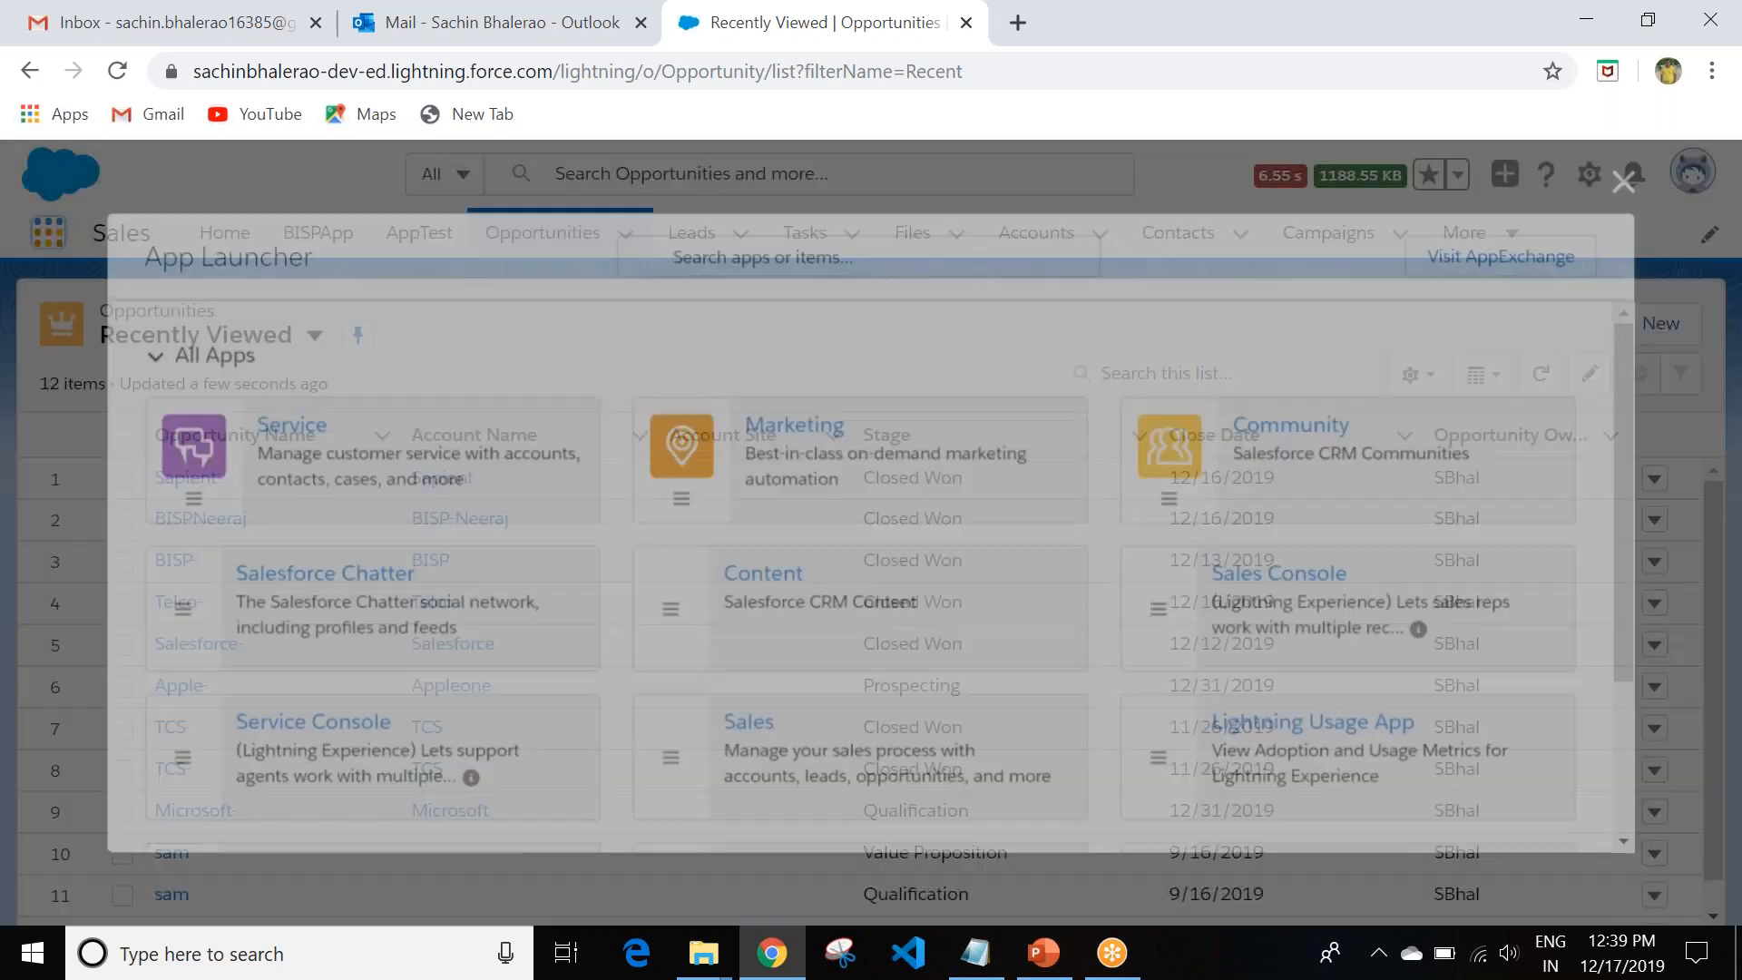
scroll(878, 712, "down", 9)
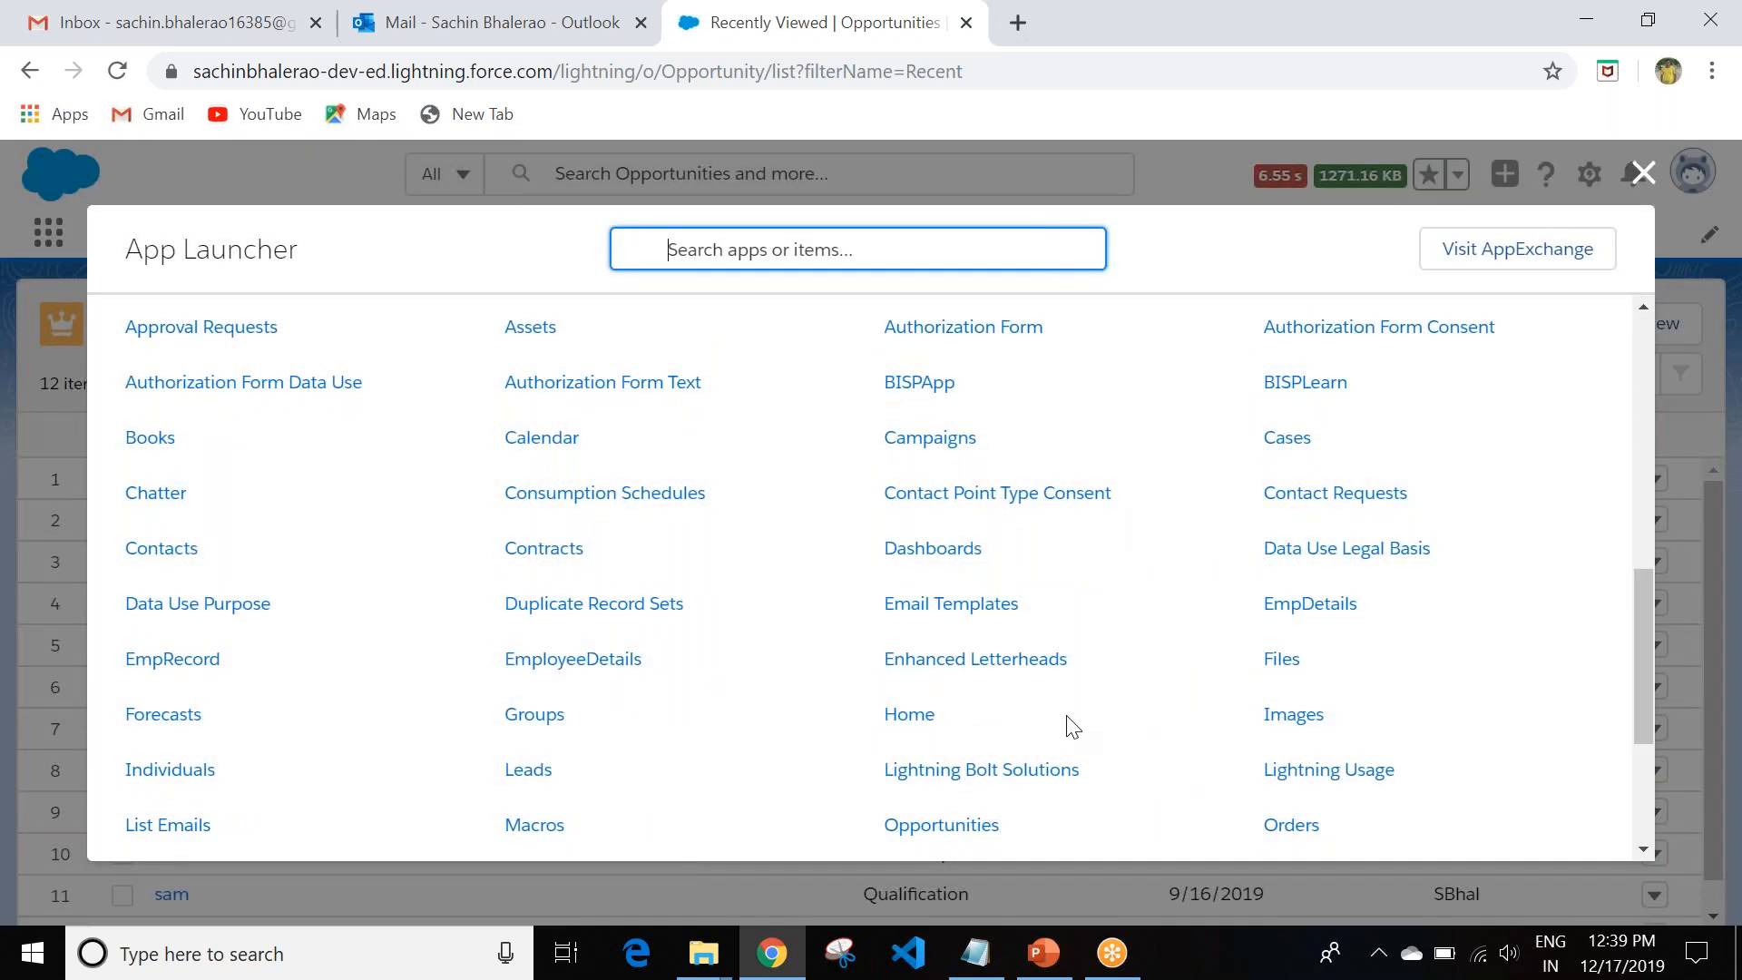
scroll(1074, 726, "down", 3)
left_click(1291, 552)
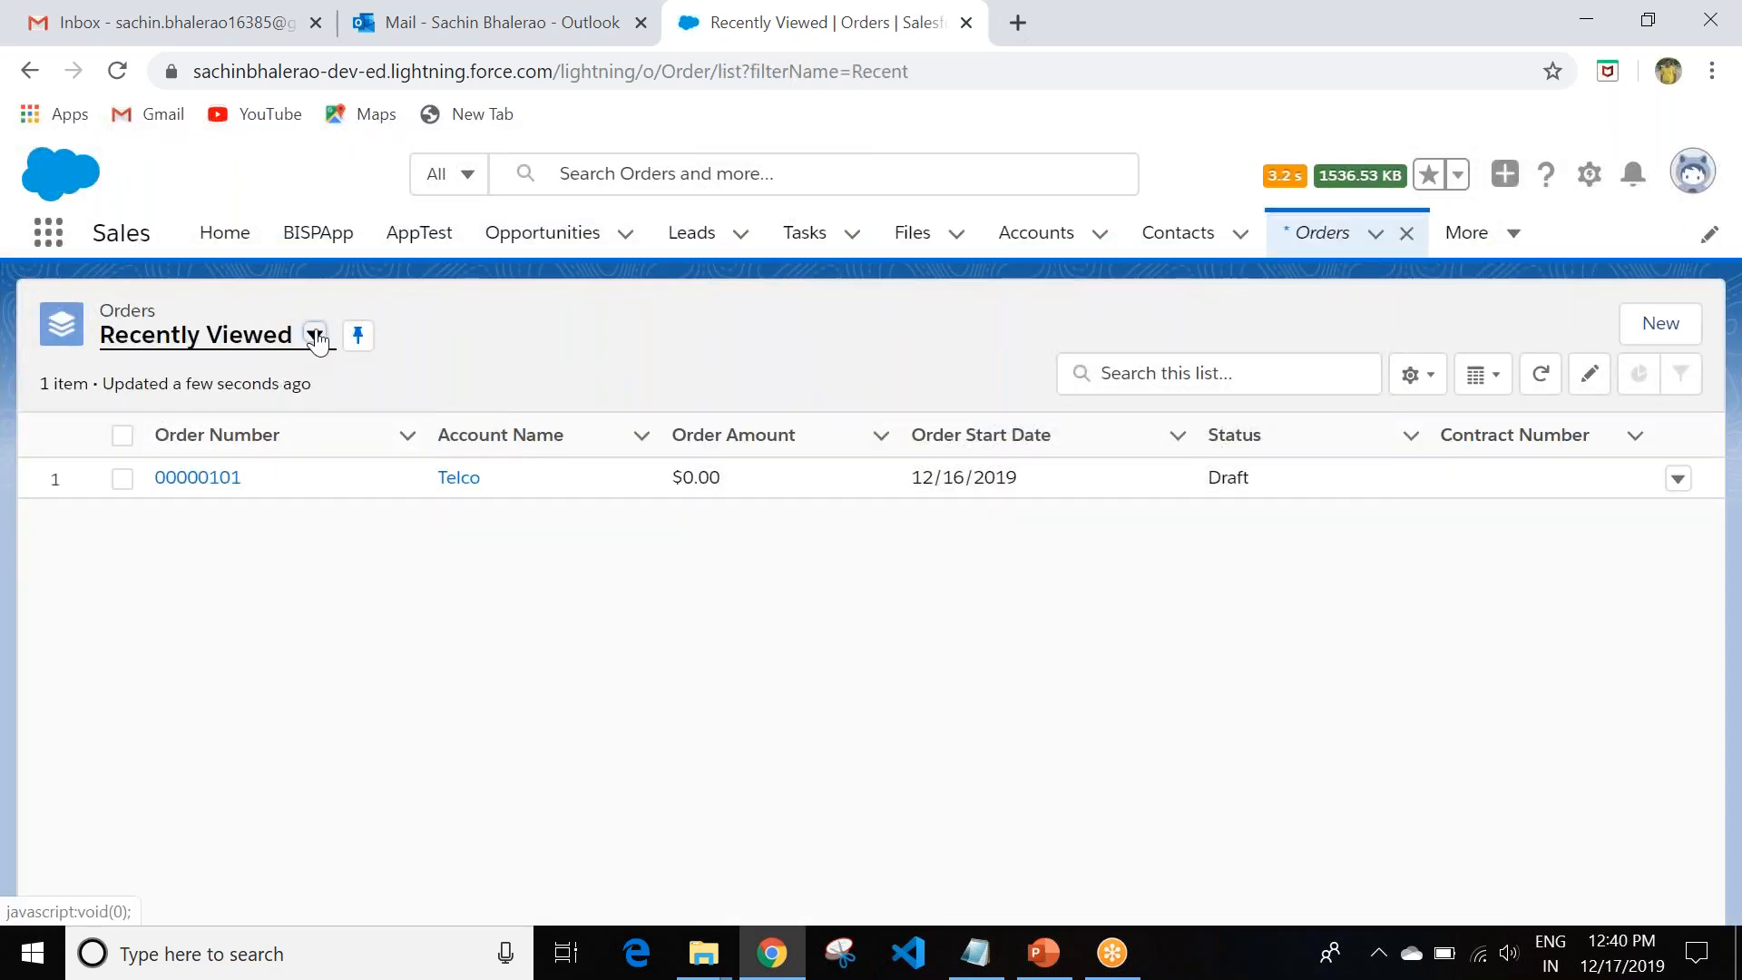
left_click(314, 336)
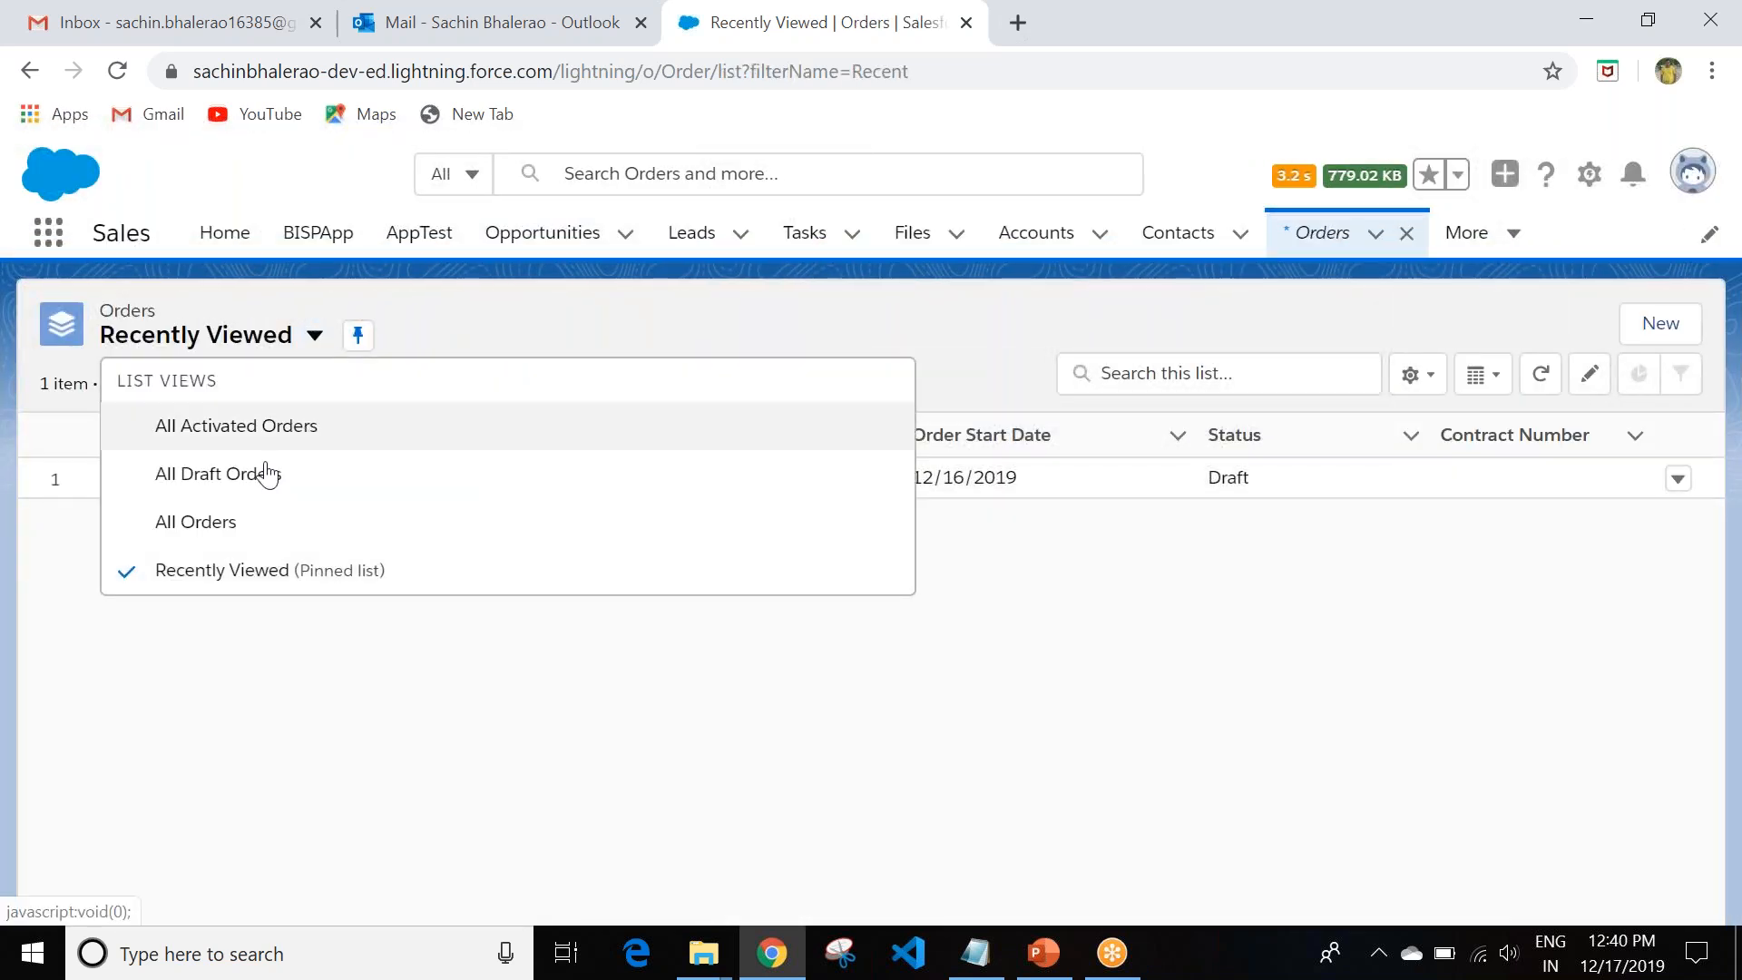
left_click(257, 477)
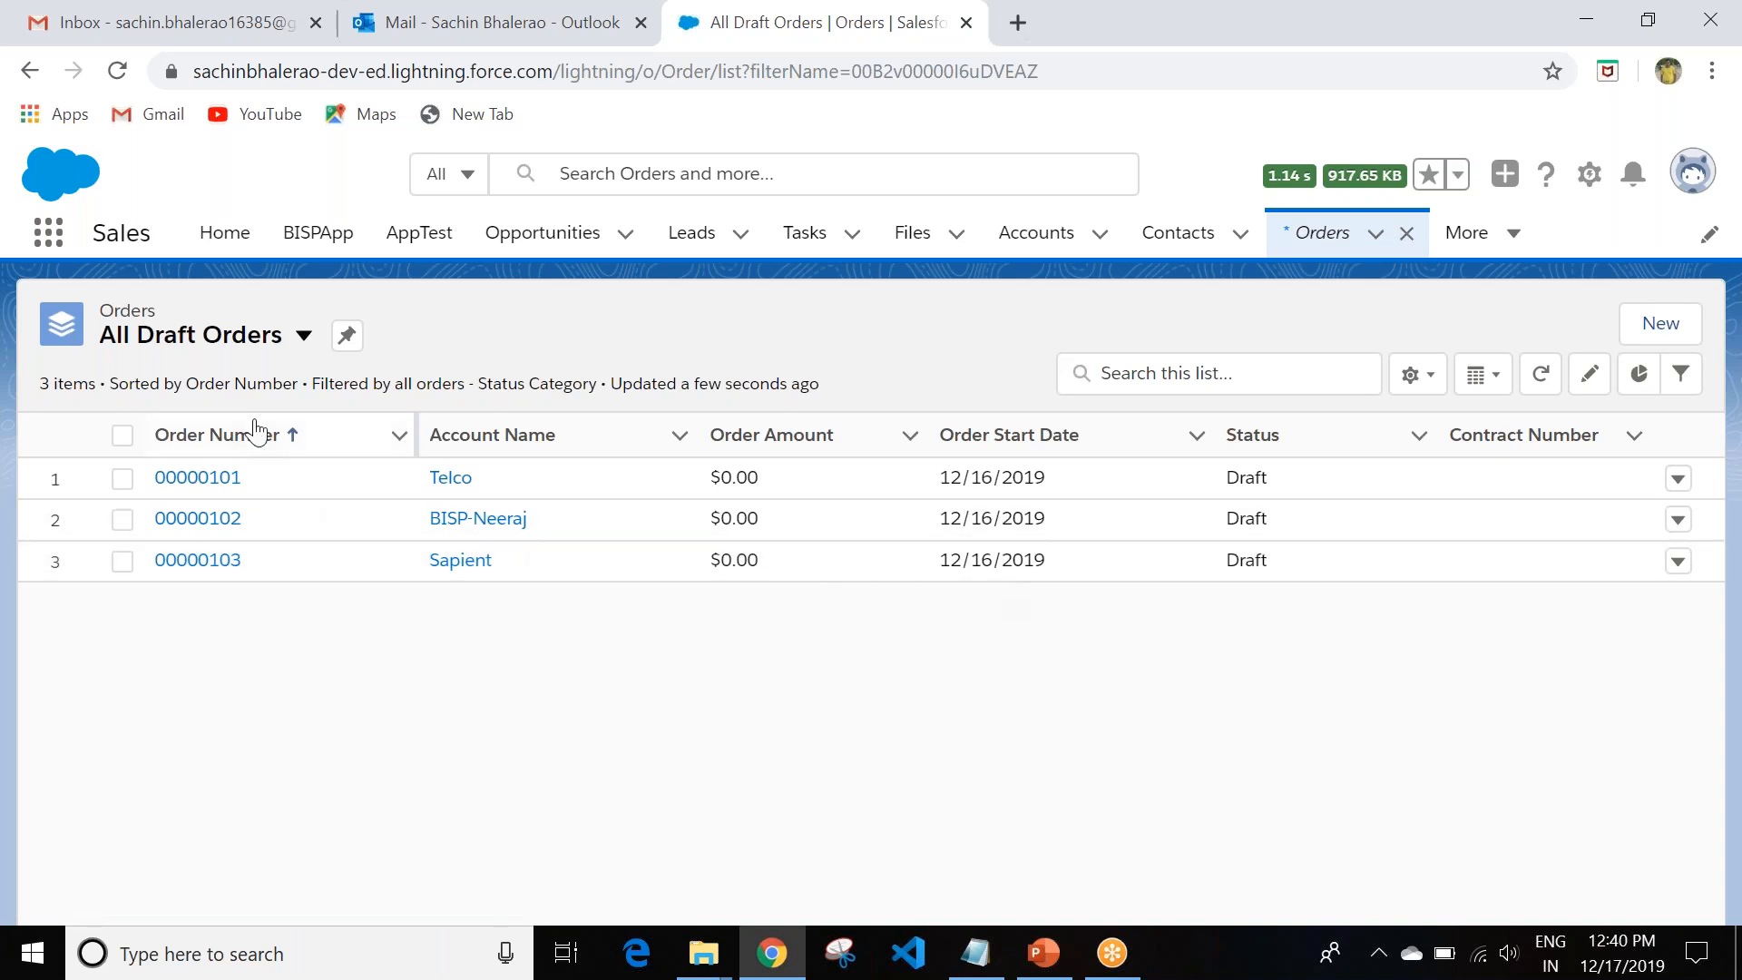
Switch to PowerPoint, highlight the "Order status should be Draft" requirement on the slide, and return to Salesforce in Chrome.
left_click(1044, 953)
left_click_drag(690, 525, 1057, 529)
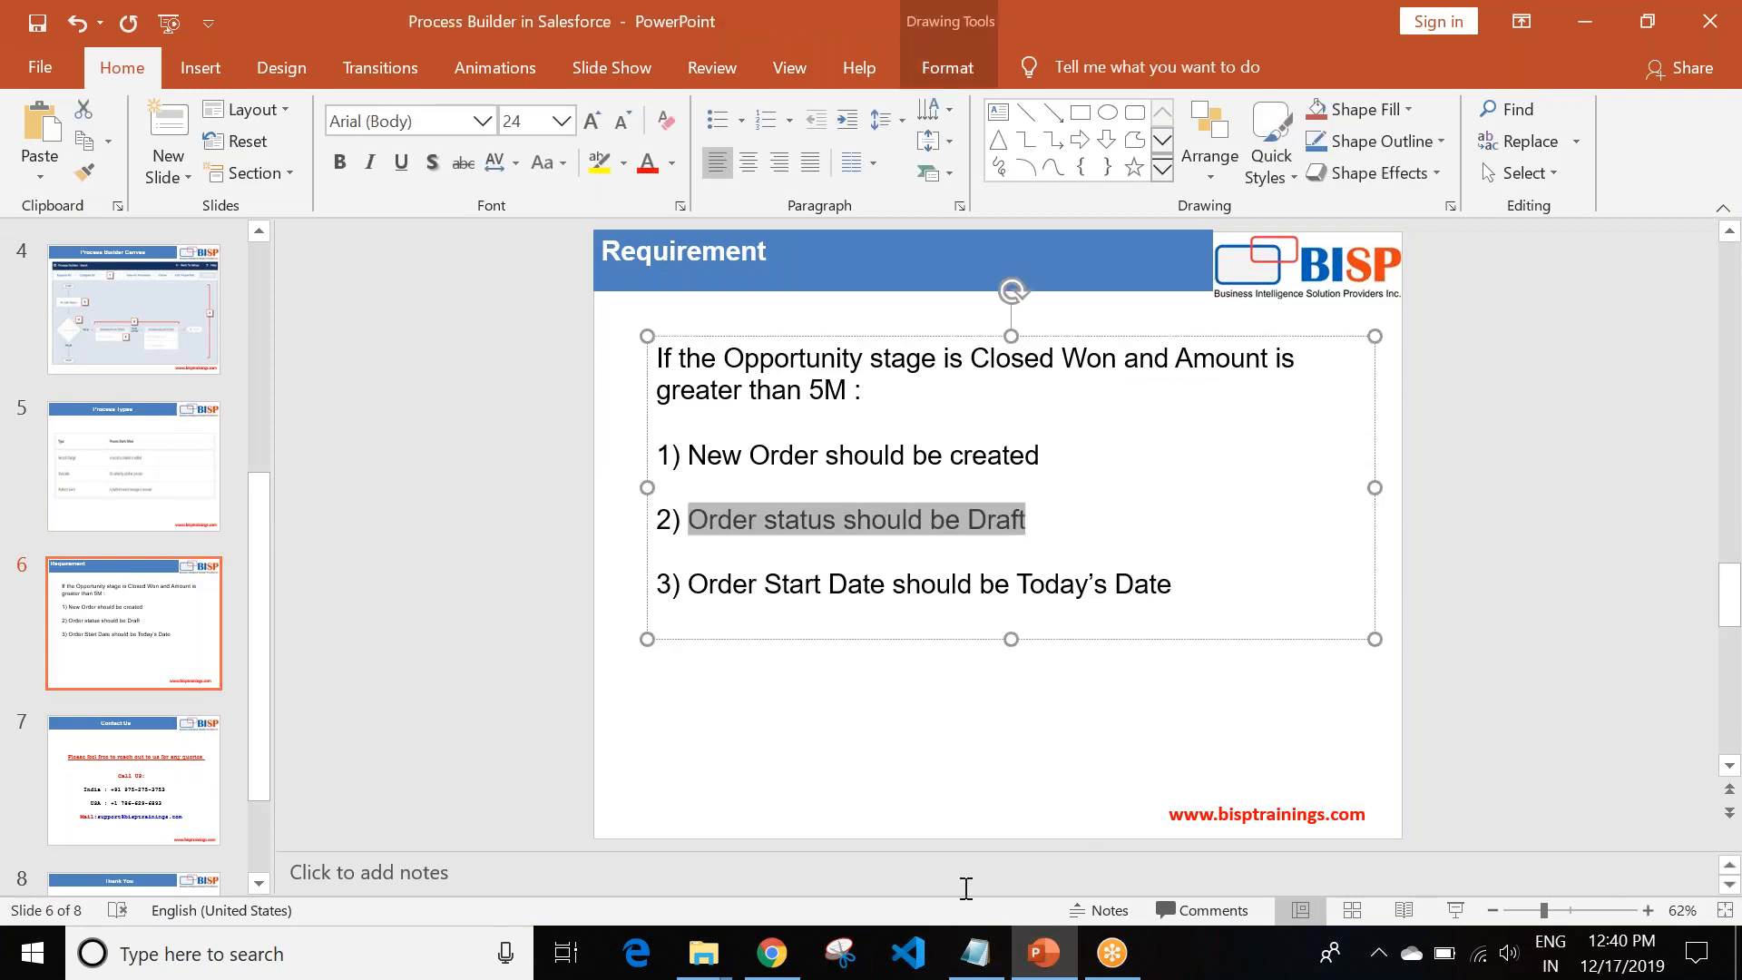
left_click(772, 953)
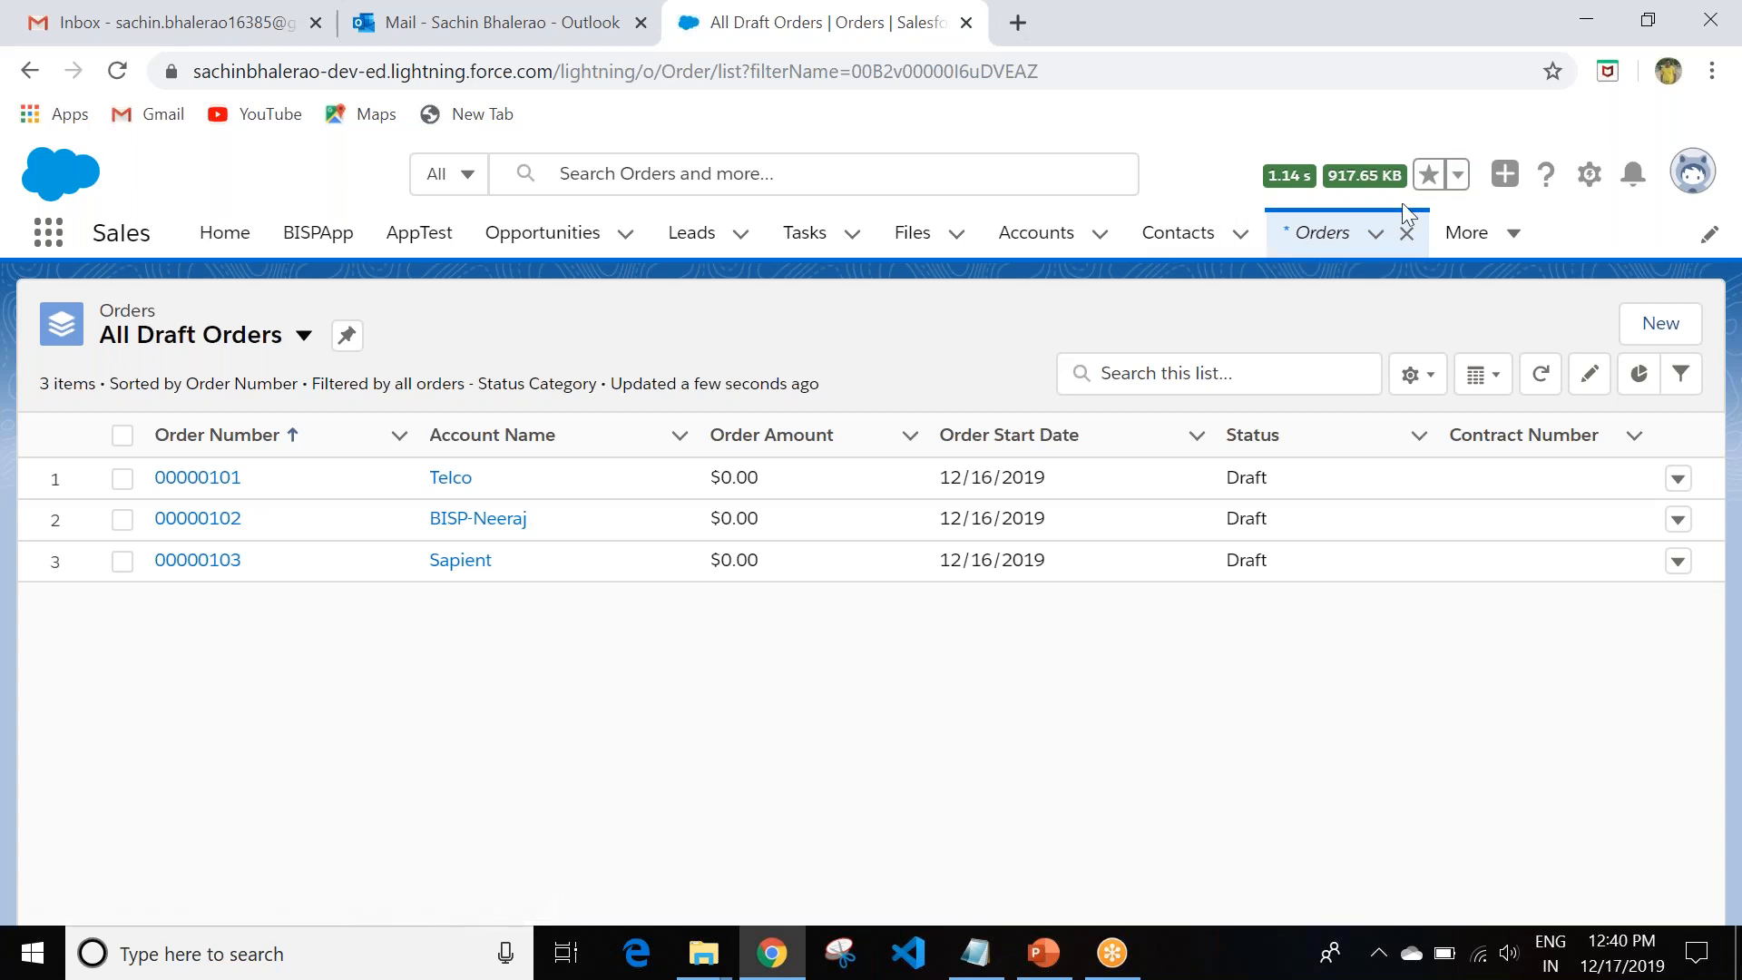
Open Salesforce Setup, search for Process Builder, and open it.
left_click(1590, 177)
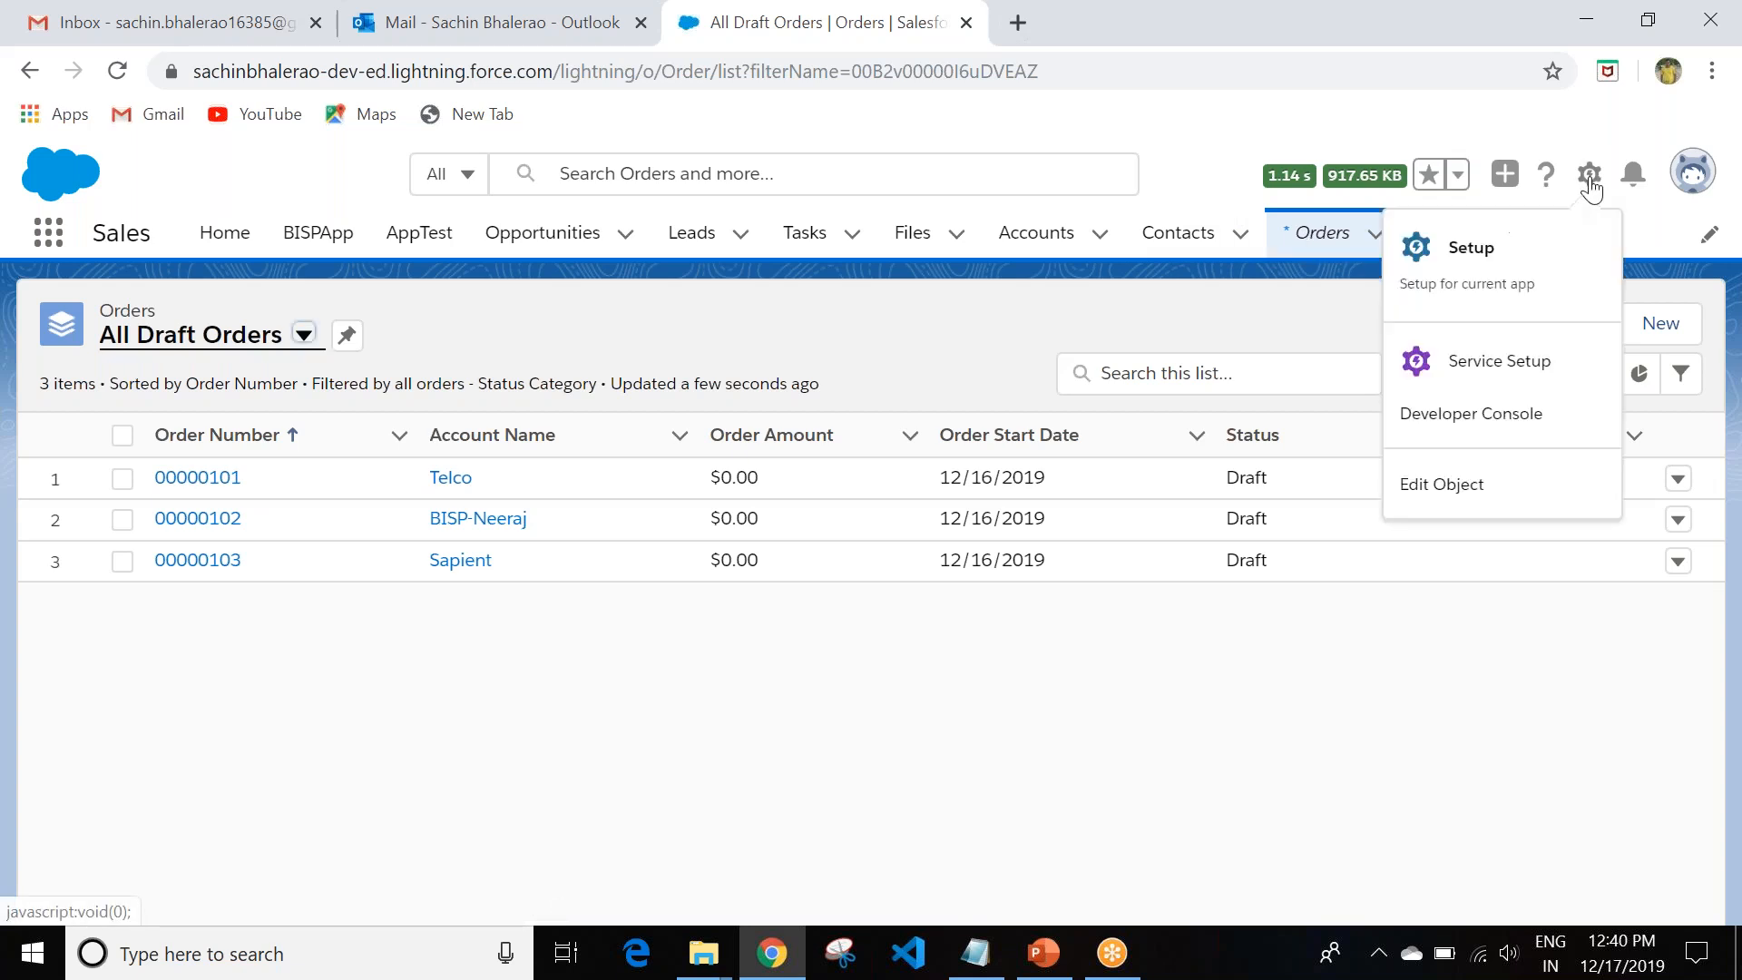
left_click(1501, 257)
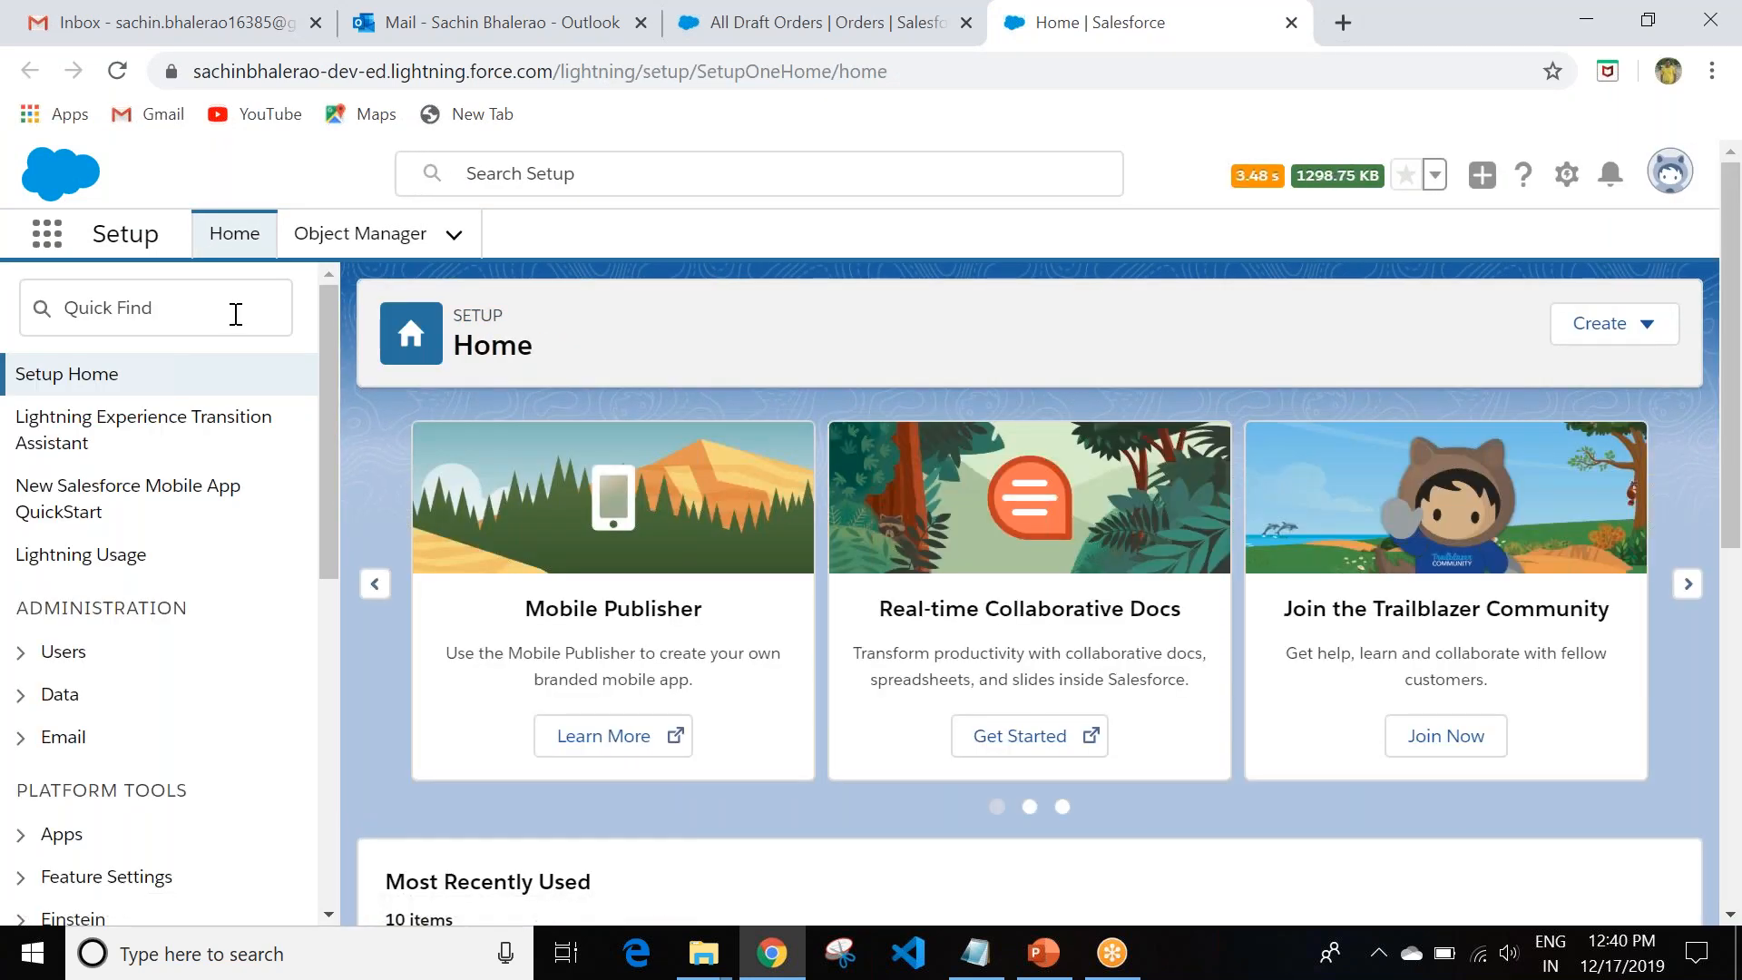
left_click(236, 314)
type("P")
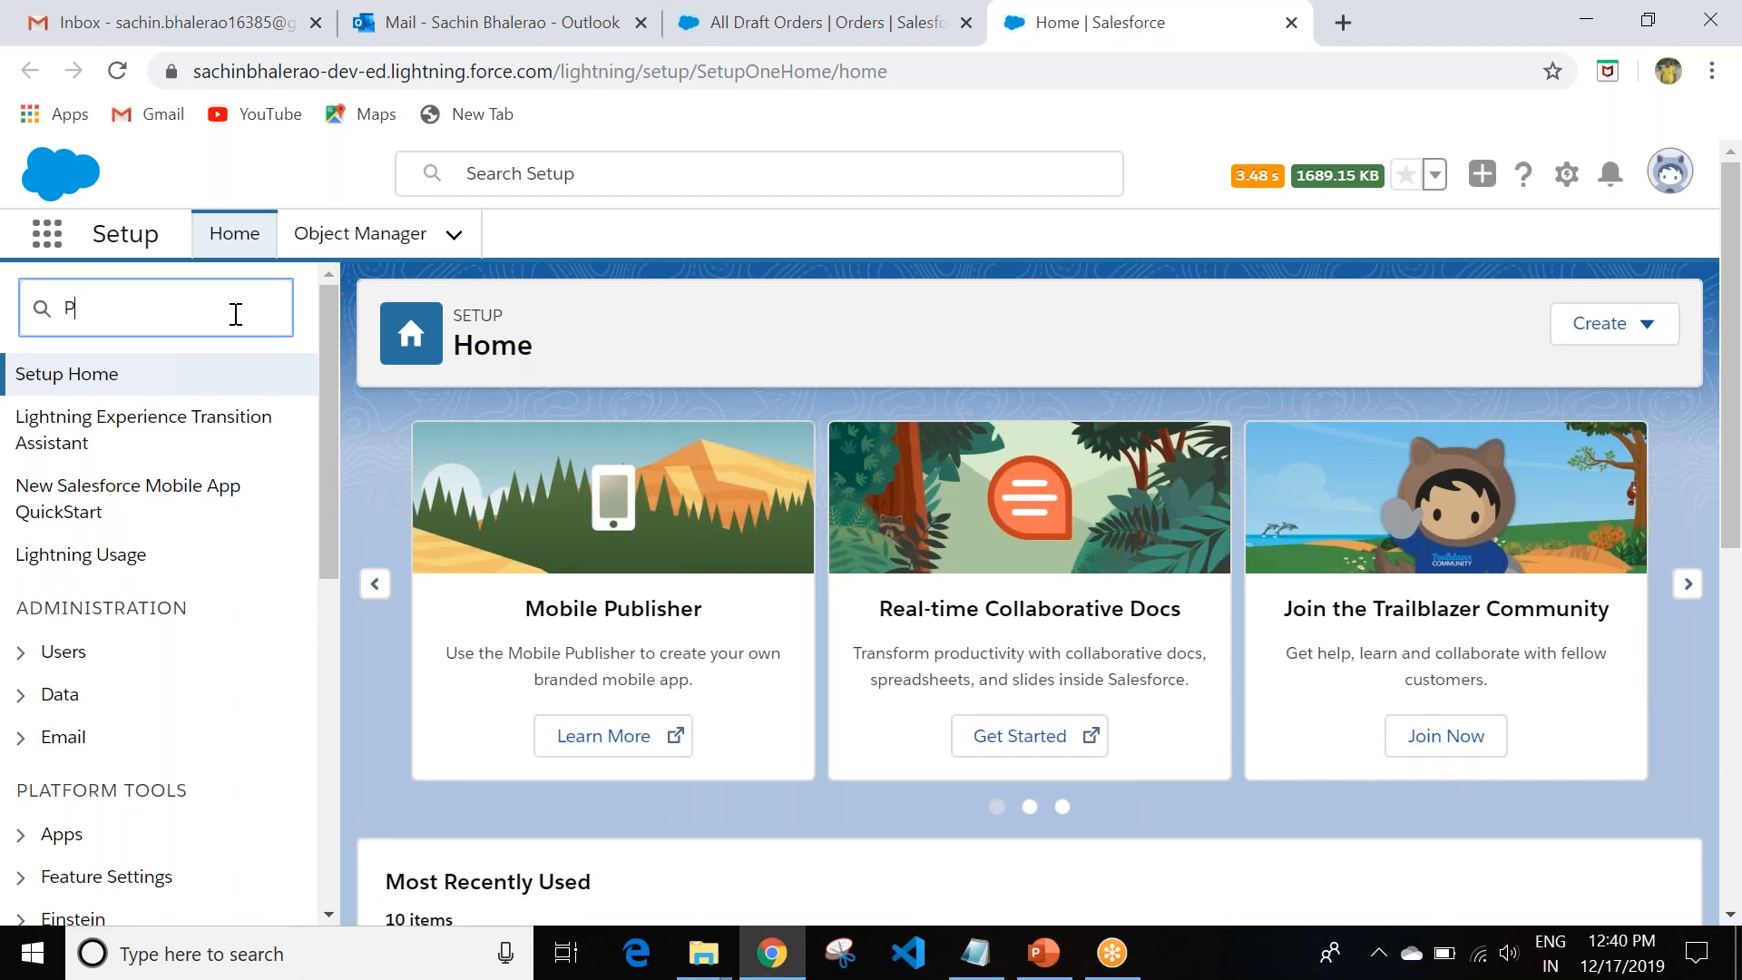
type("rocess")
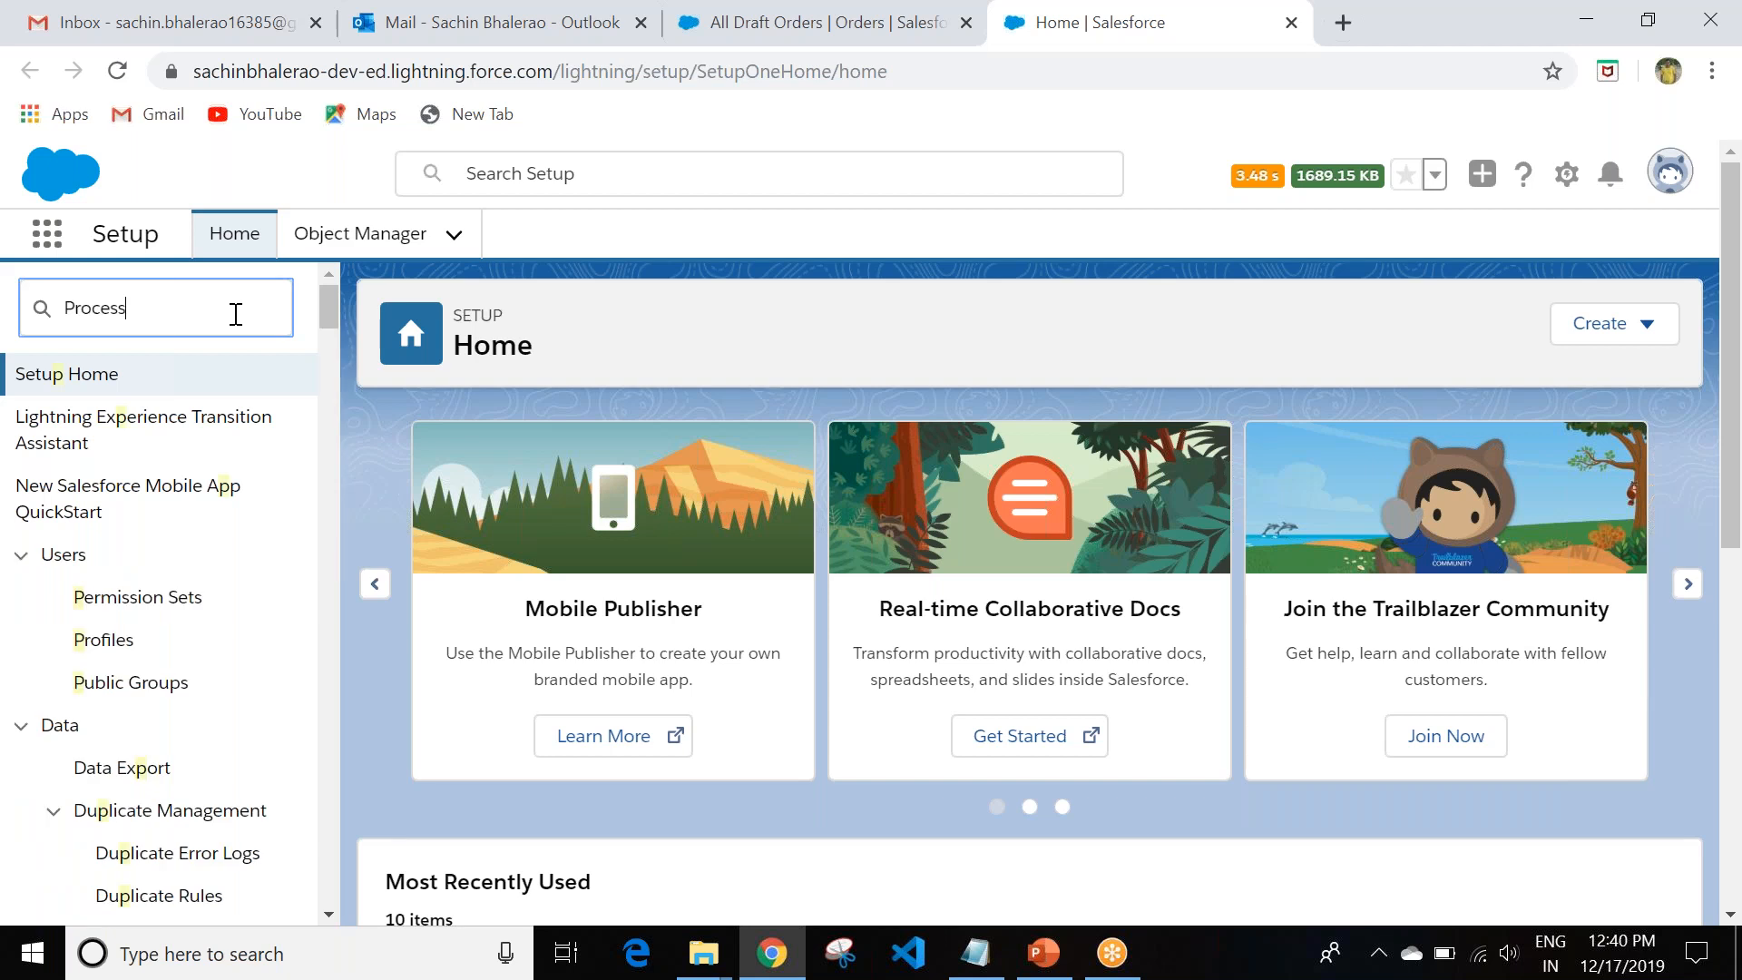
type(" buiu")
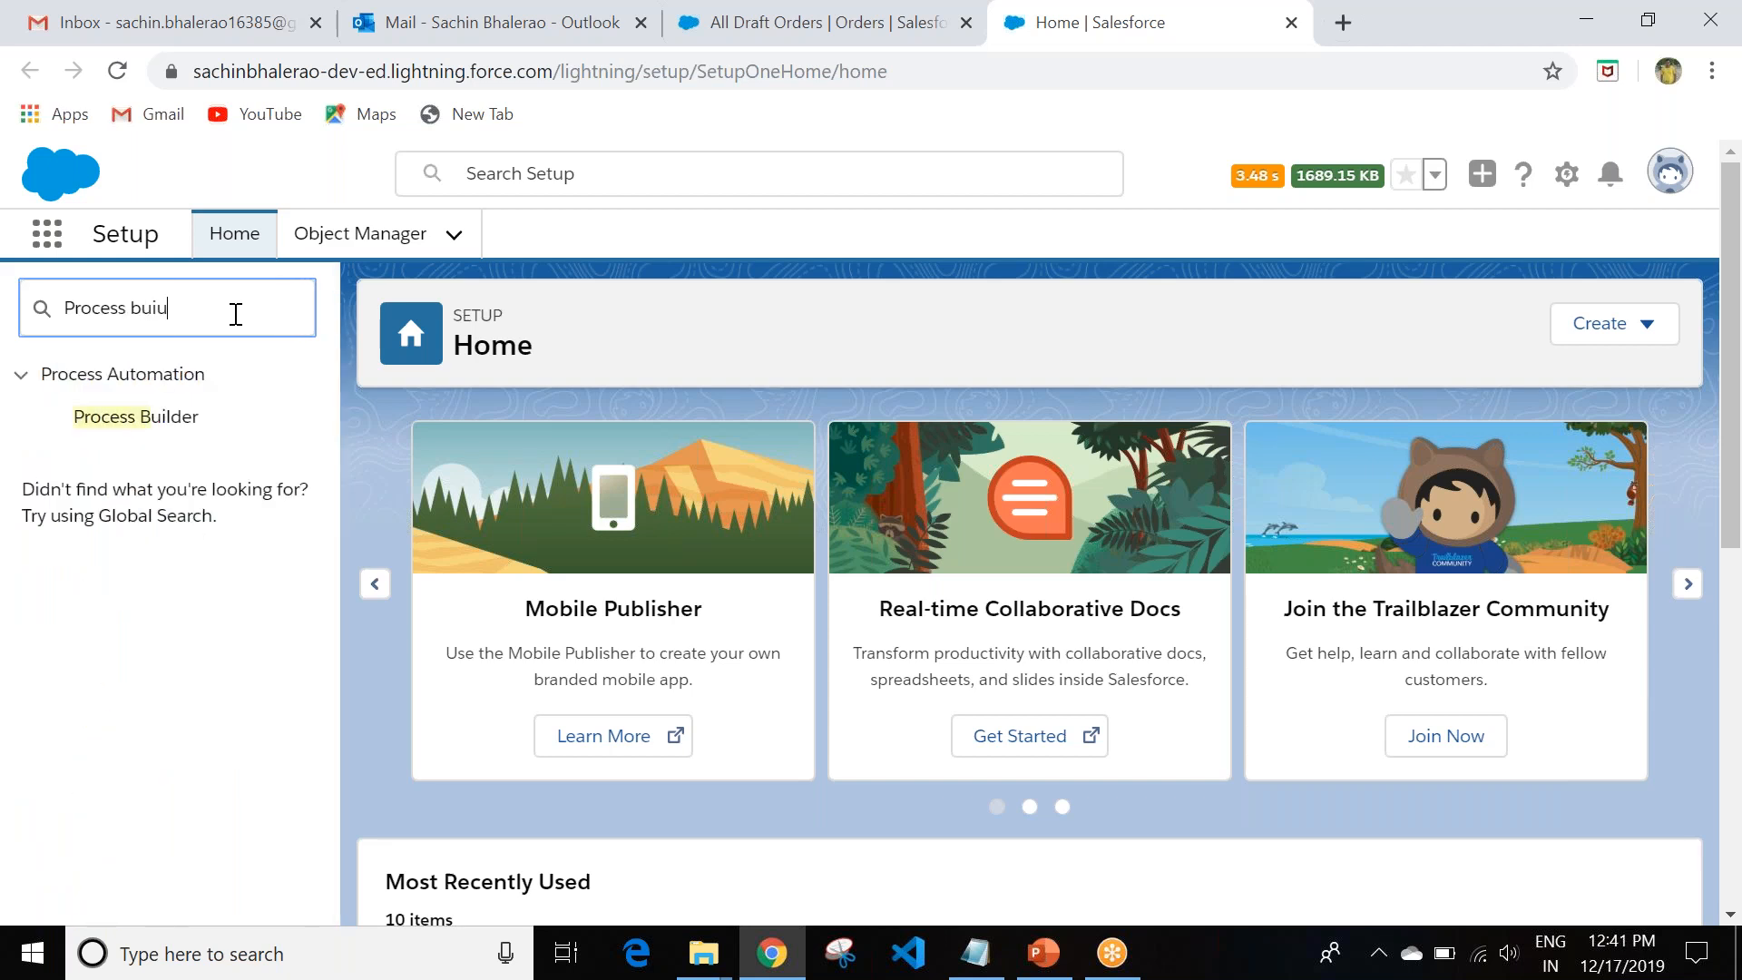
key("BackSpace")
type("lder")
left_click(152, 417)
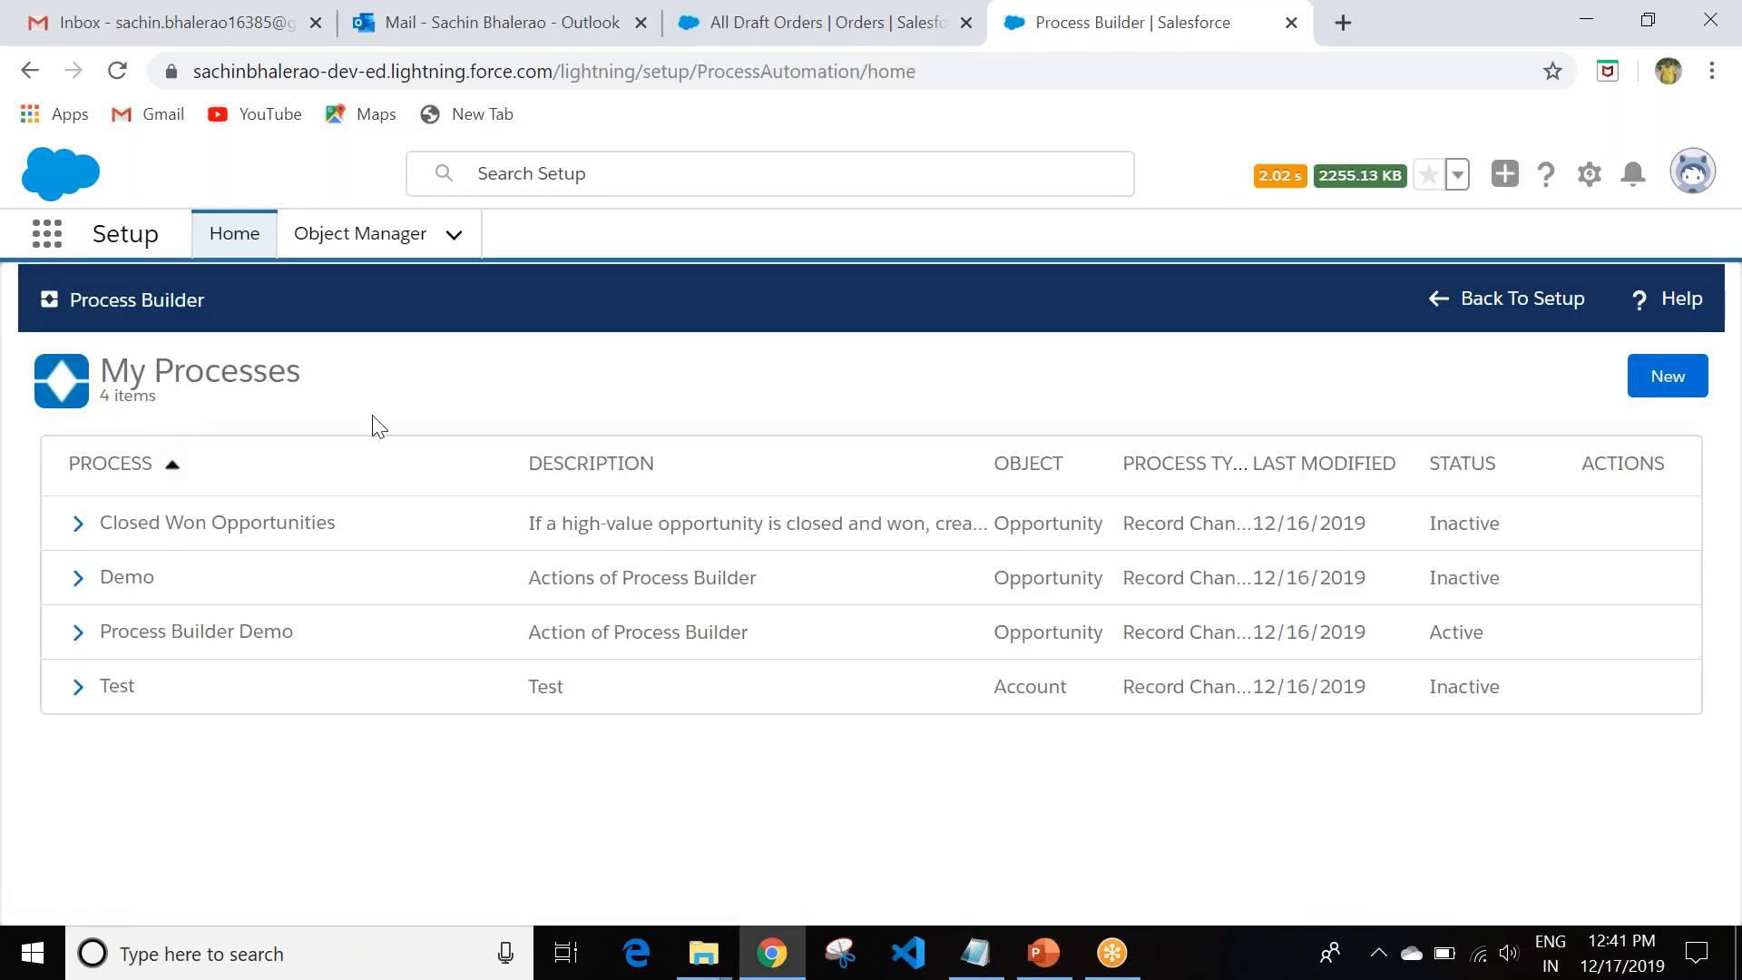
Open the Process Builder Demo process and examine its flow from the Opportunity start through the criteria and immediate actions.
left_click(207, 642)
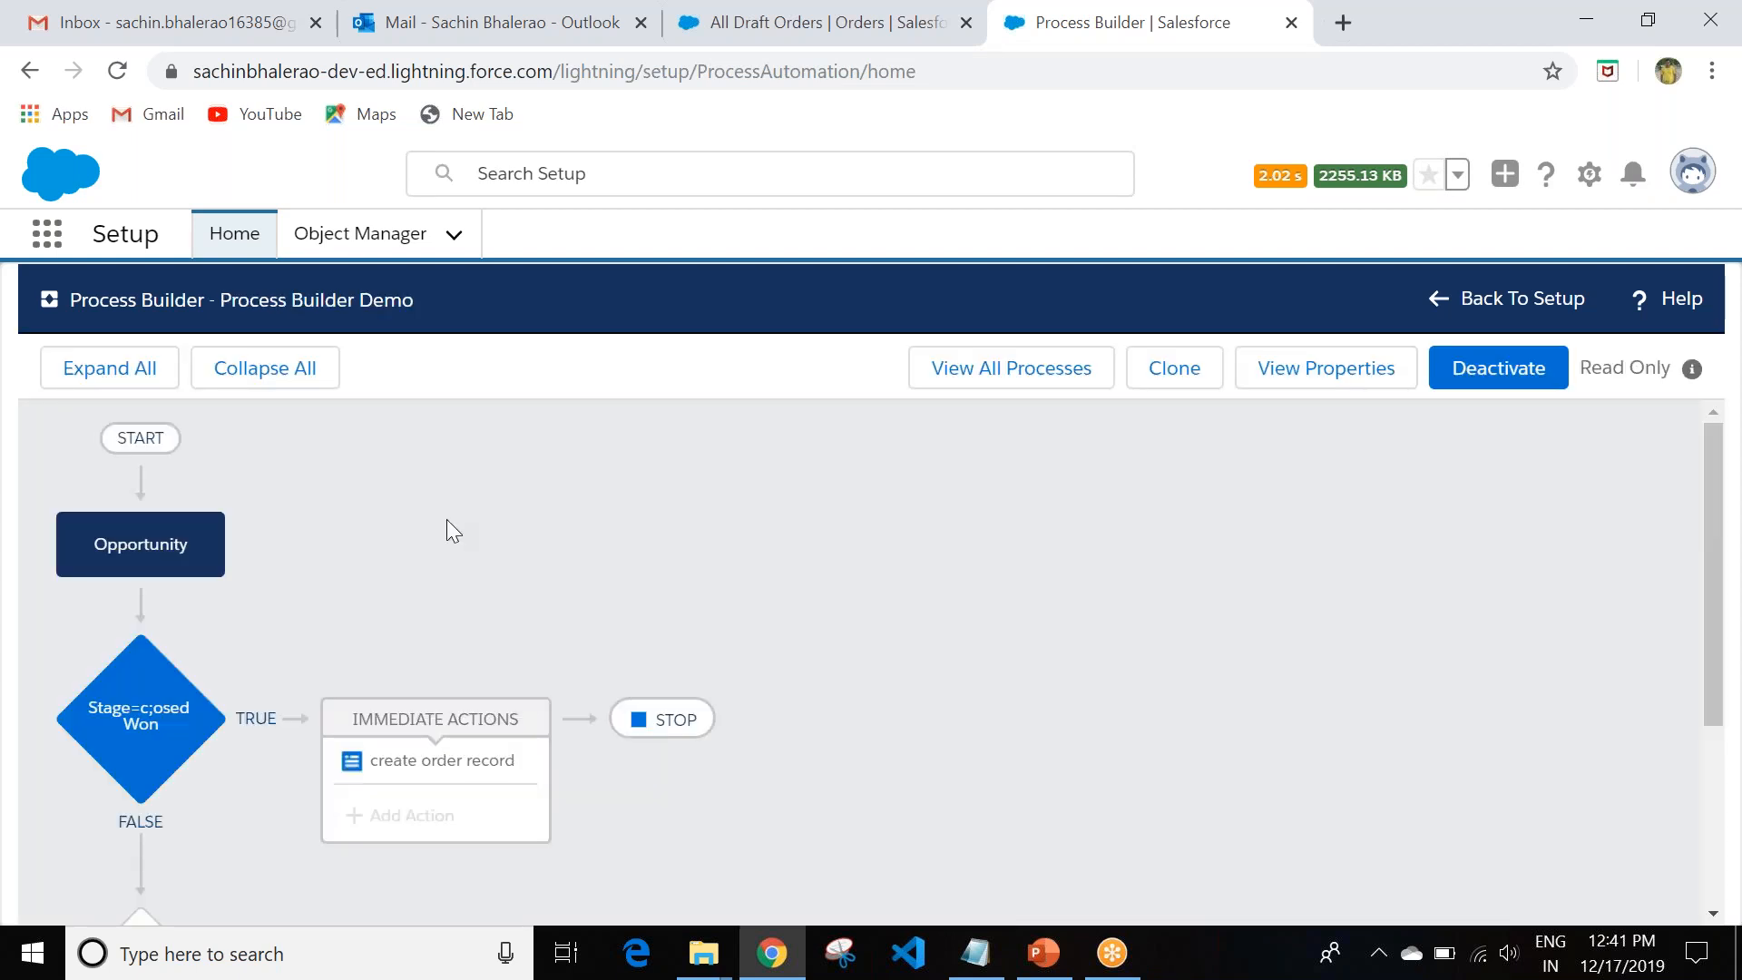
scroll(456, 493, "down", 3)
scroll(689, 617, "up", 3)
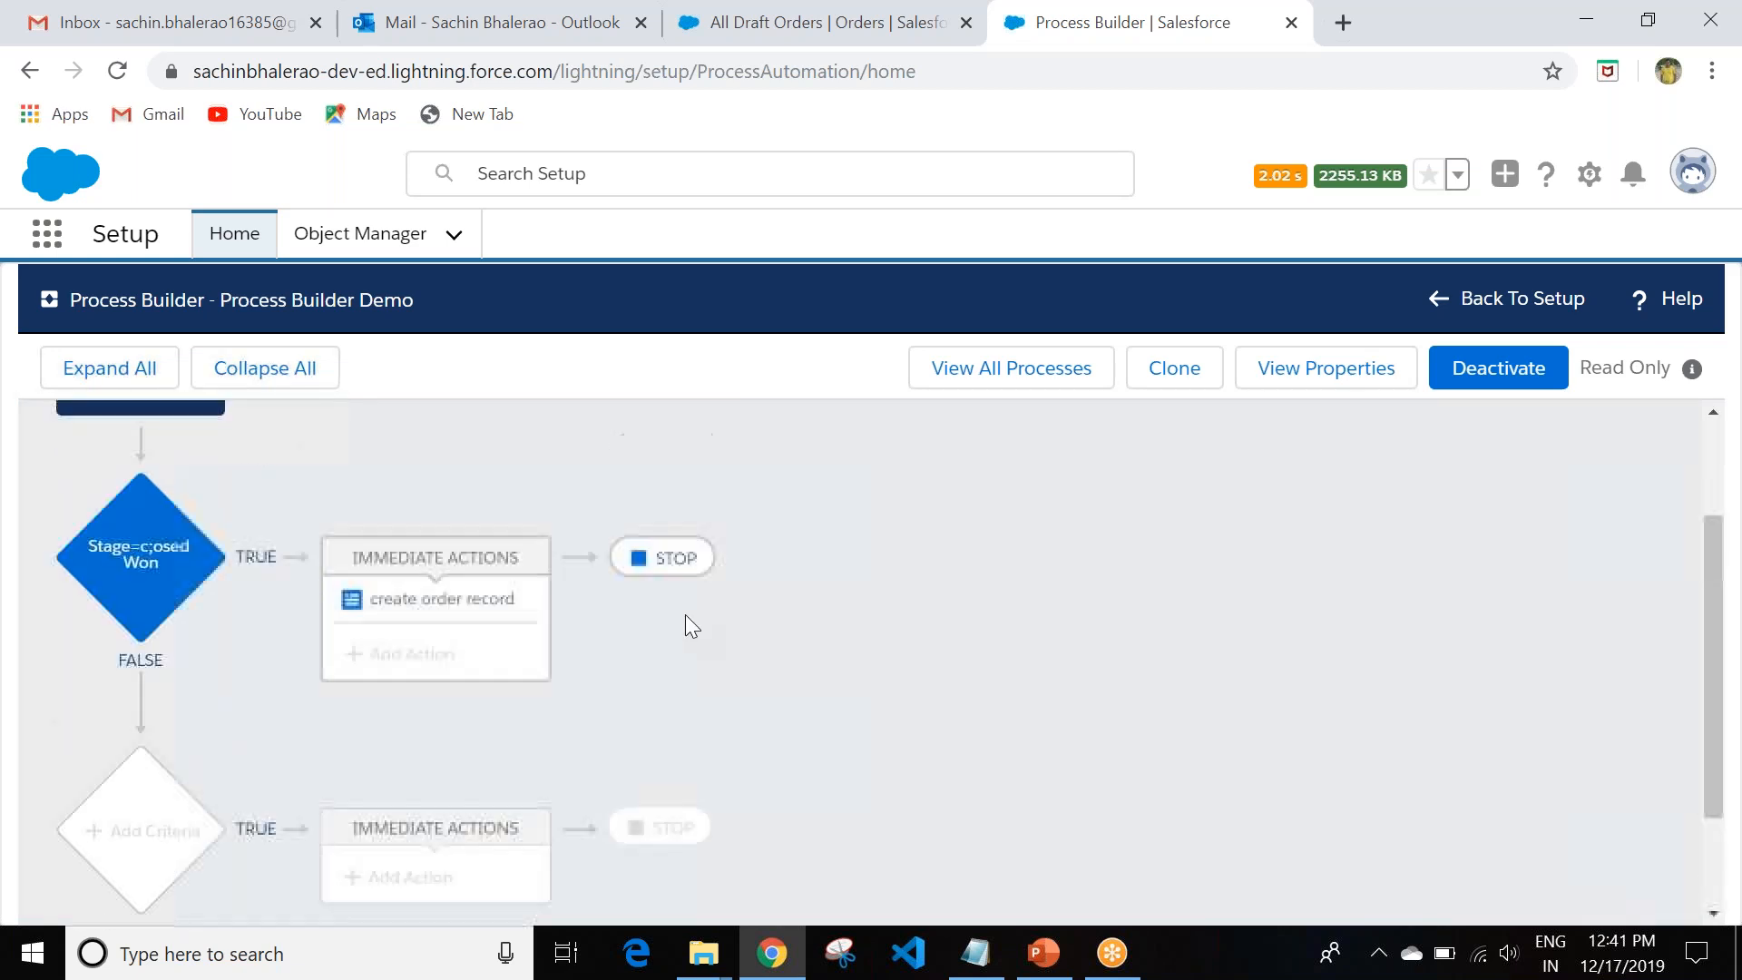
scroll(694, 493, "down", 1)
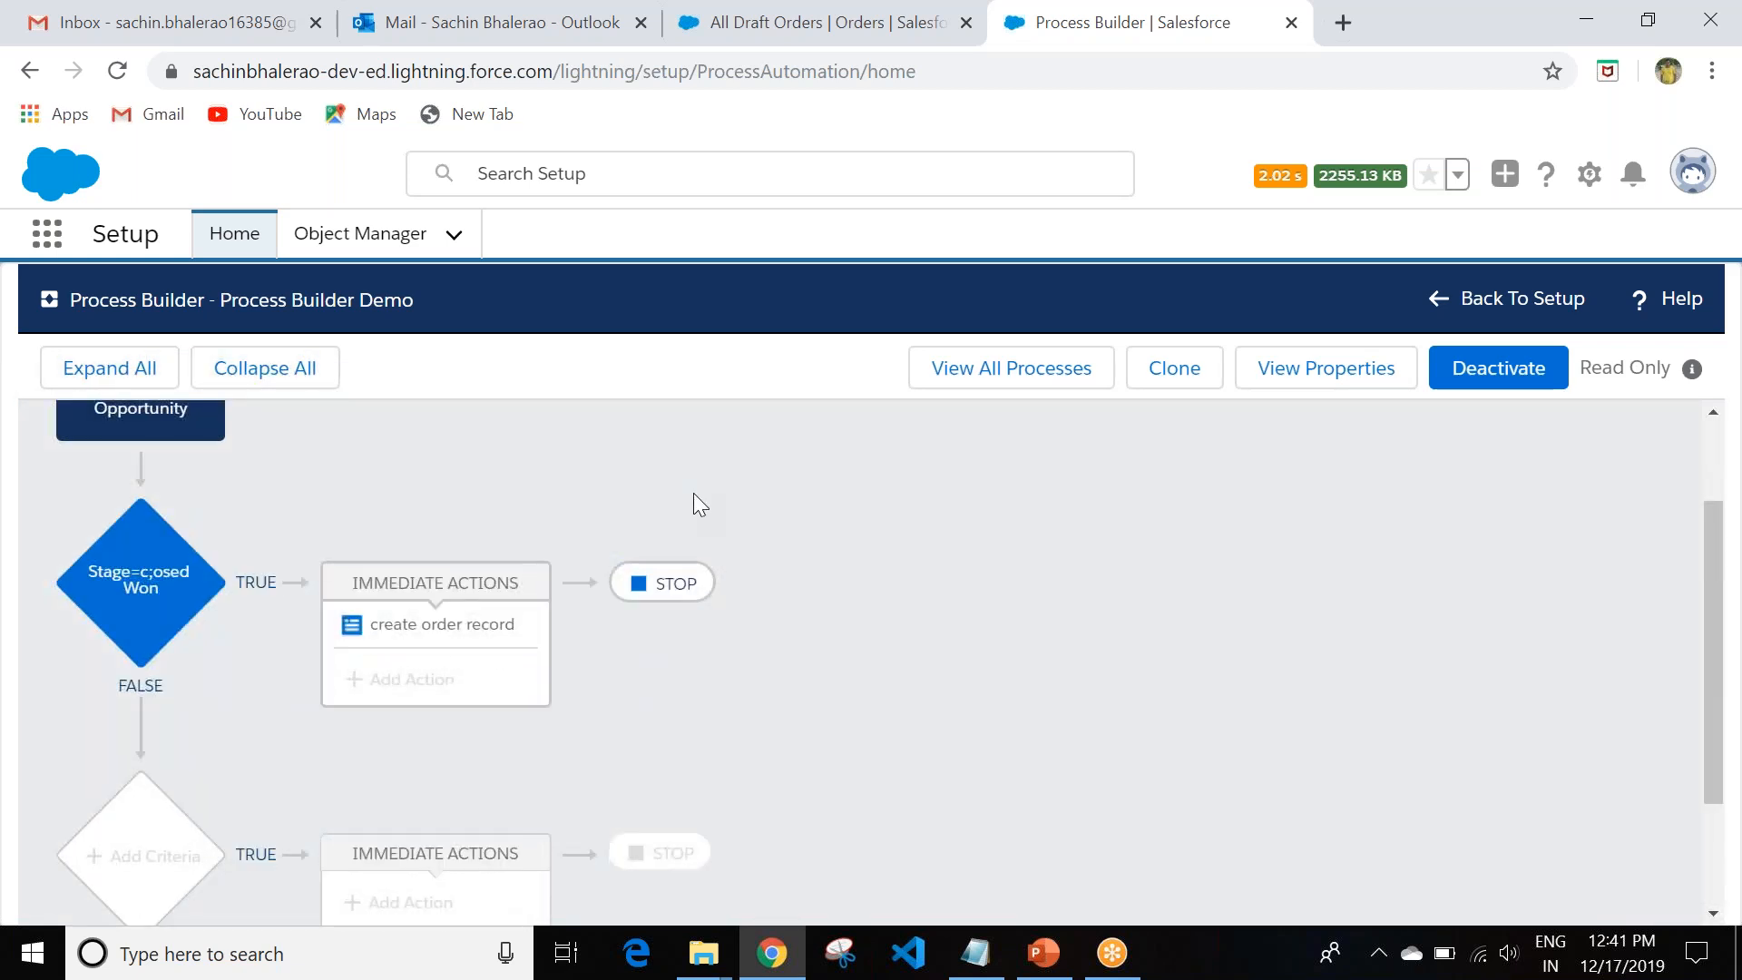
scroll(693, 493, "up", 2)
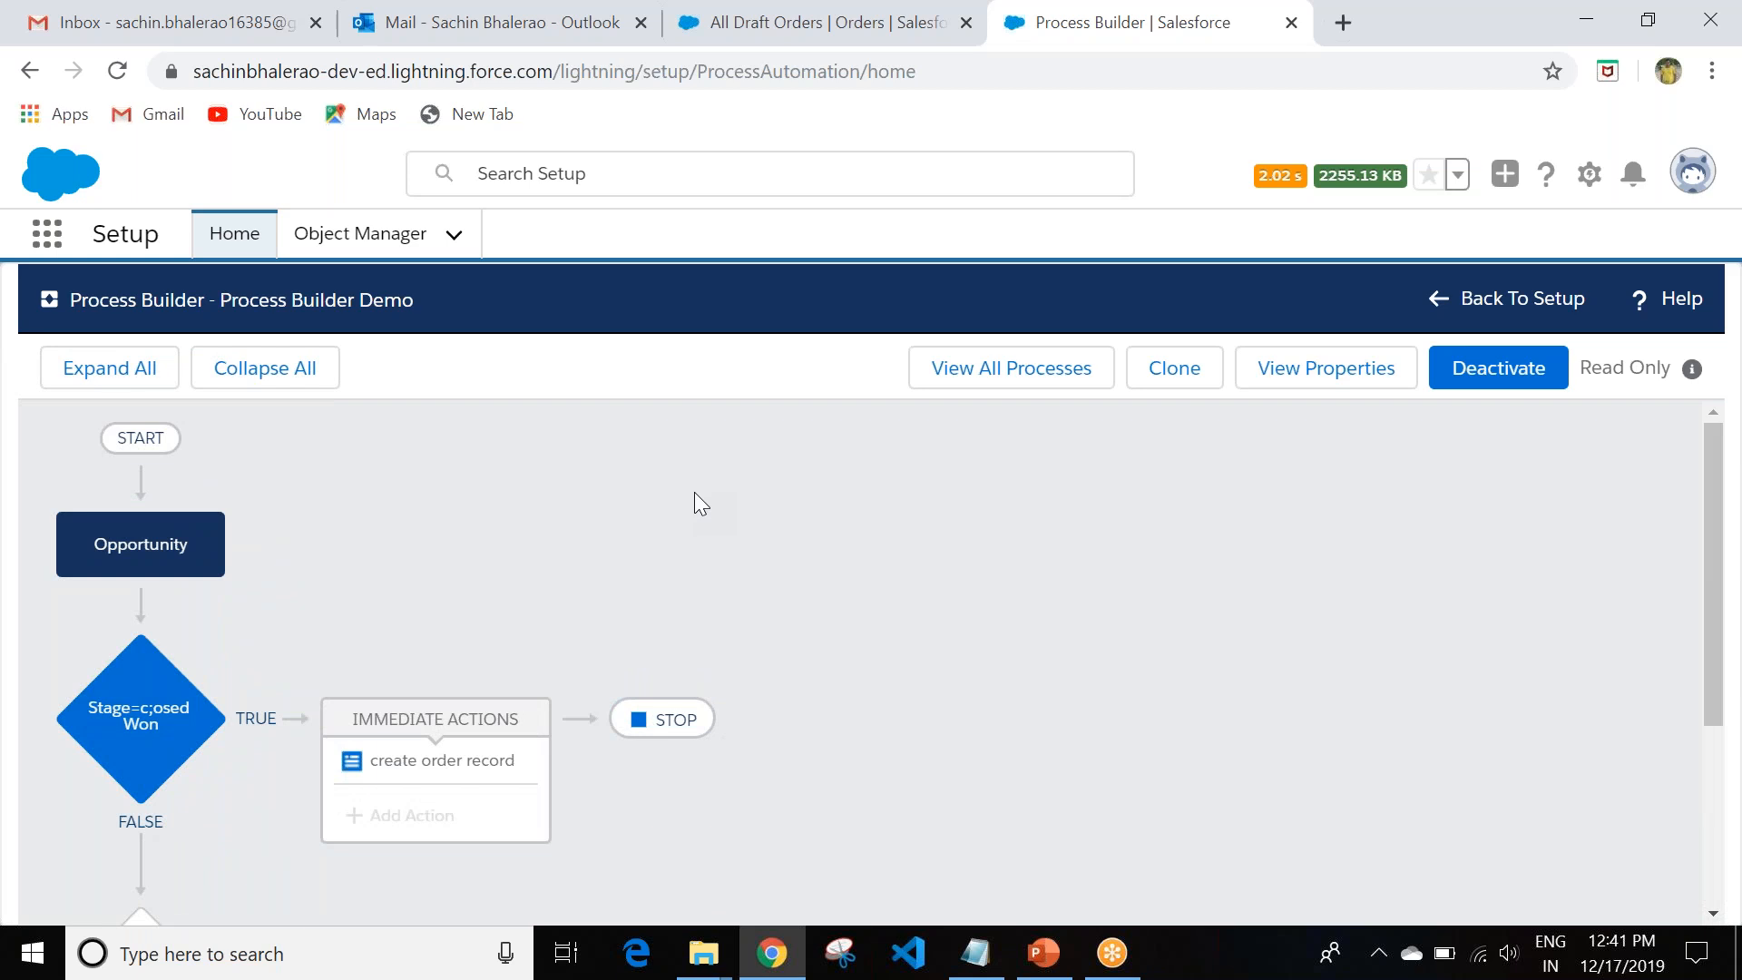
scroll(694, 493, "down", 2)
scroll(683, 517, "up", 2)
Examine the process's Opportunity object settings and the conditions defined in its Stage=c;osed Won criteria.
left_click(141, 542)
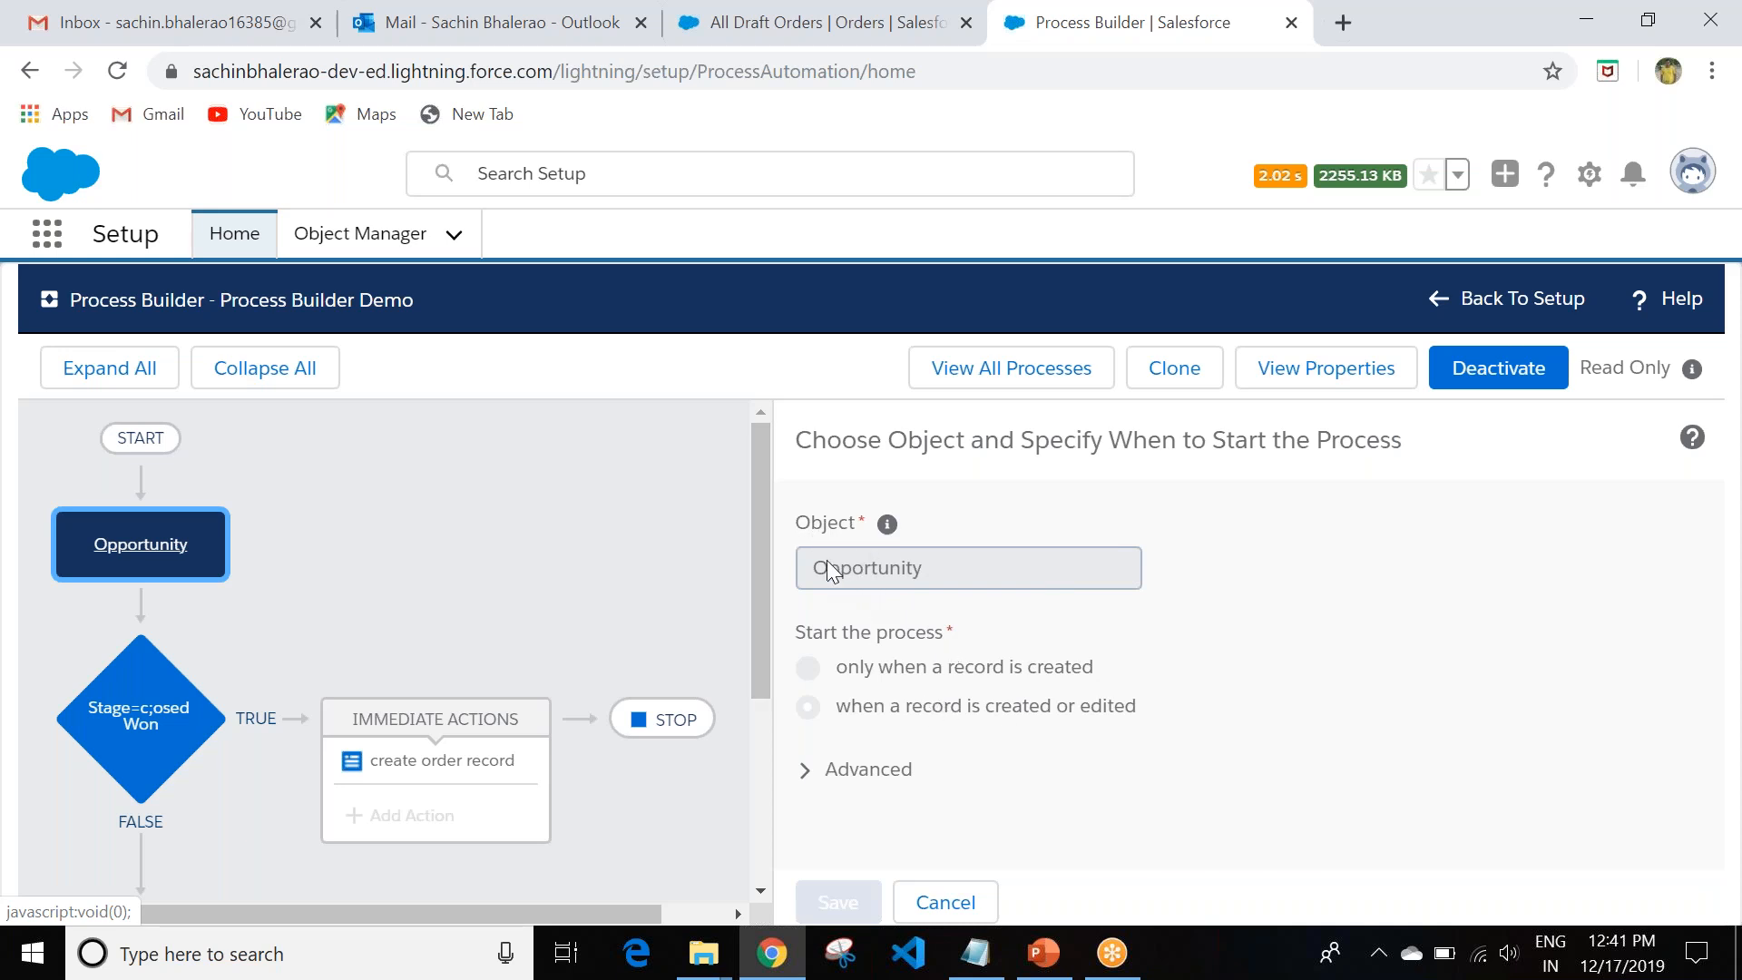
left_click(137, 724)
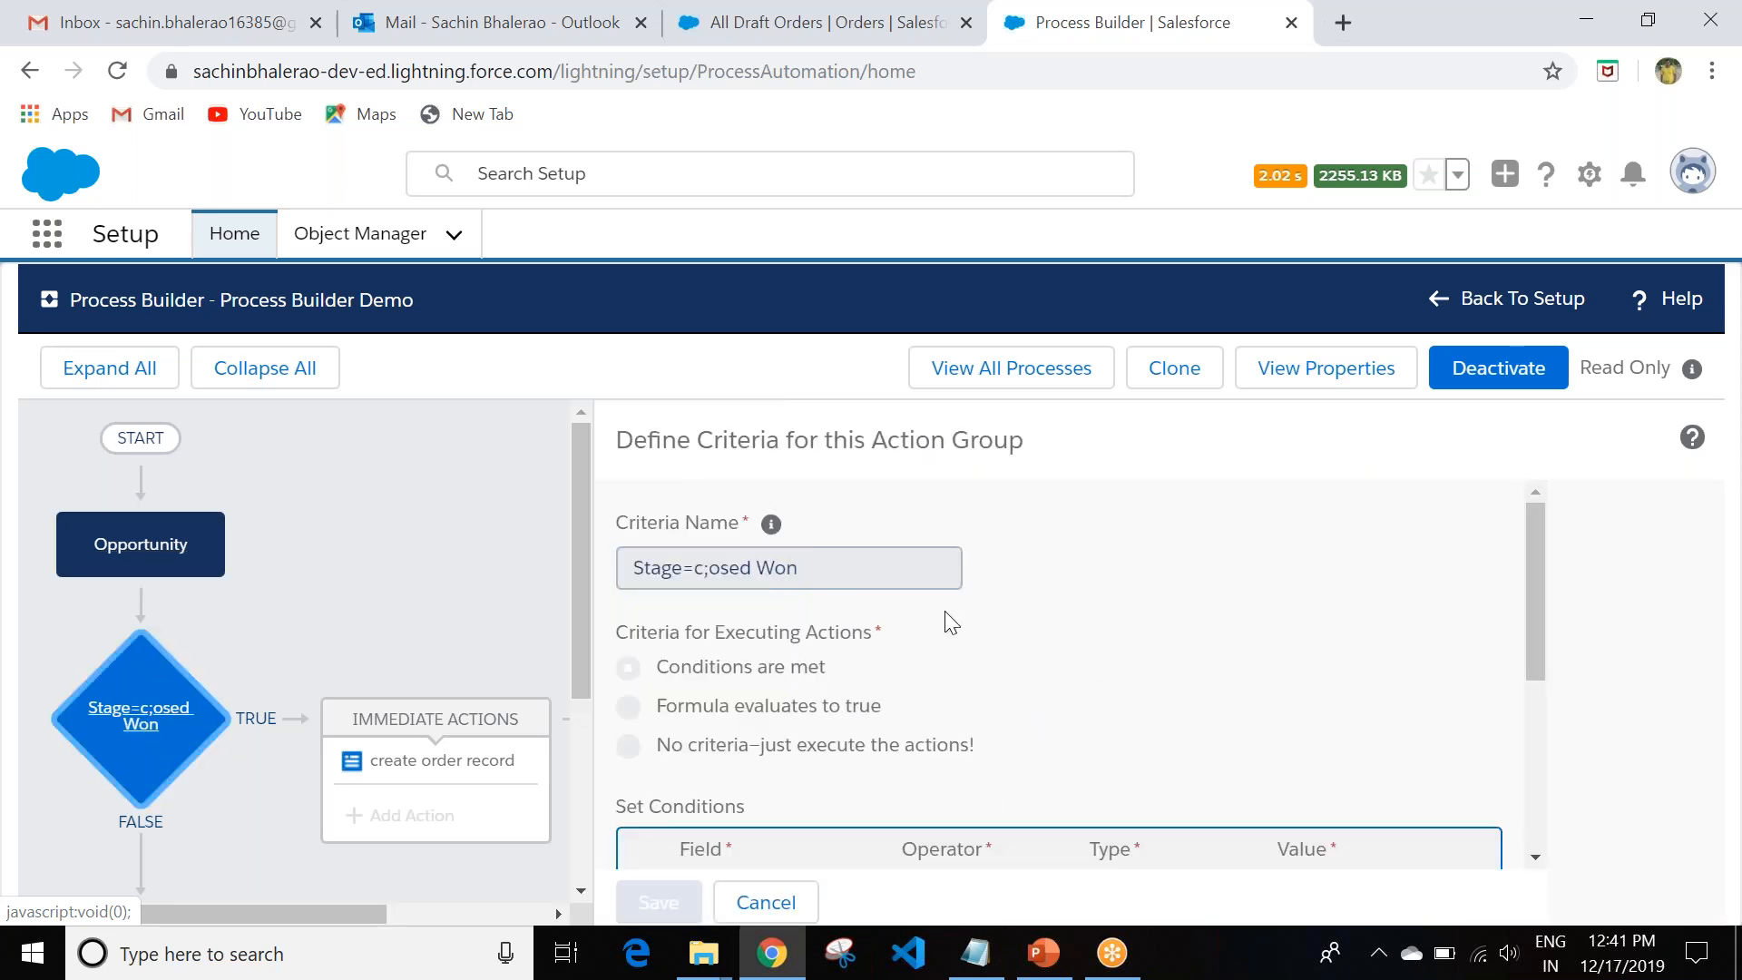
scroll(1062, 636, "down", 3)
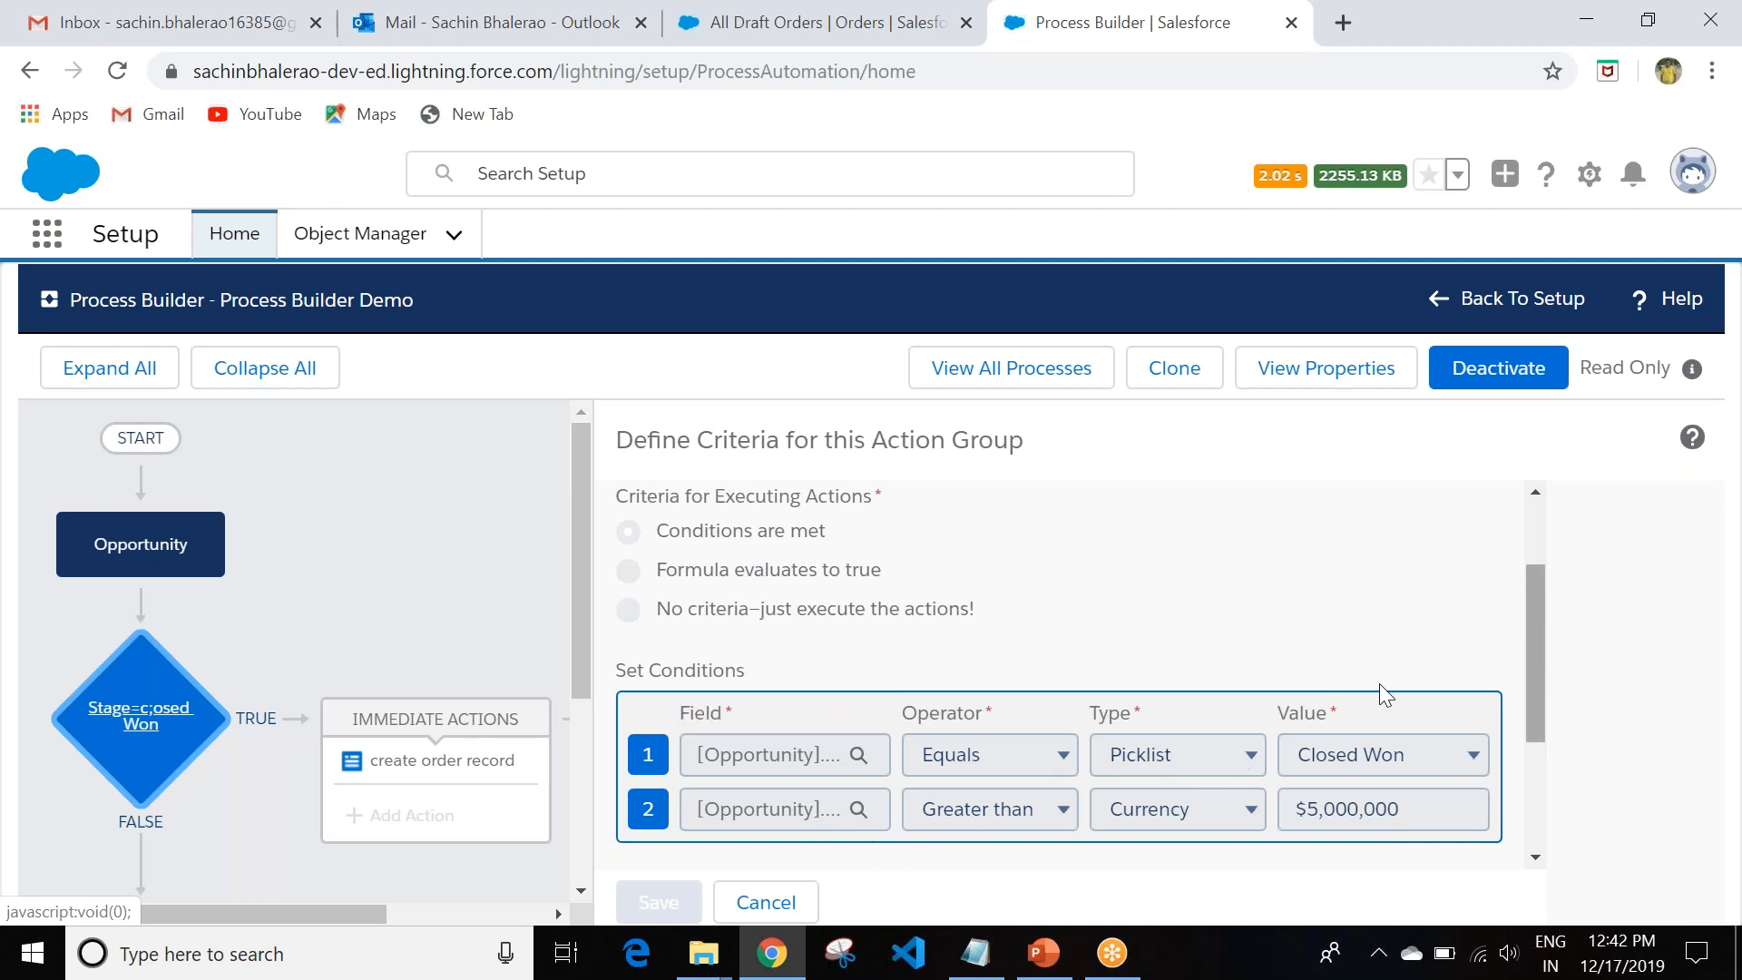
Open the create order record action and examine its record type and field value settings.
scroll(575, 588, "down", 1)
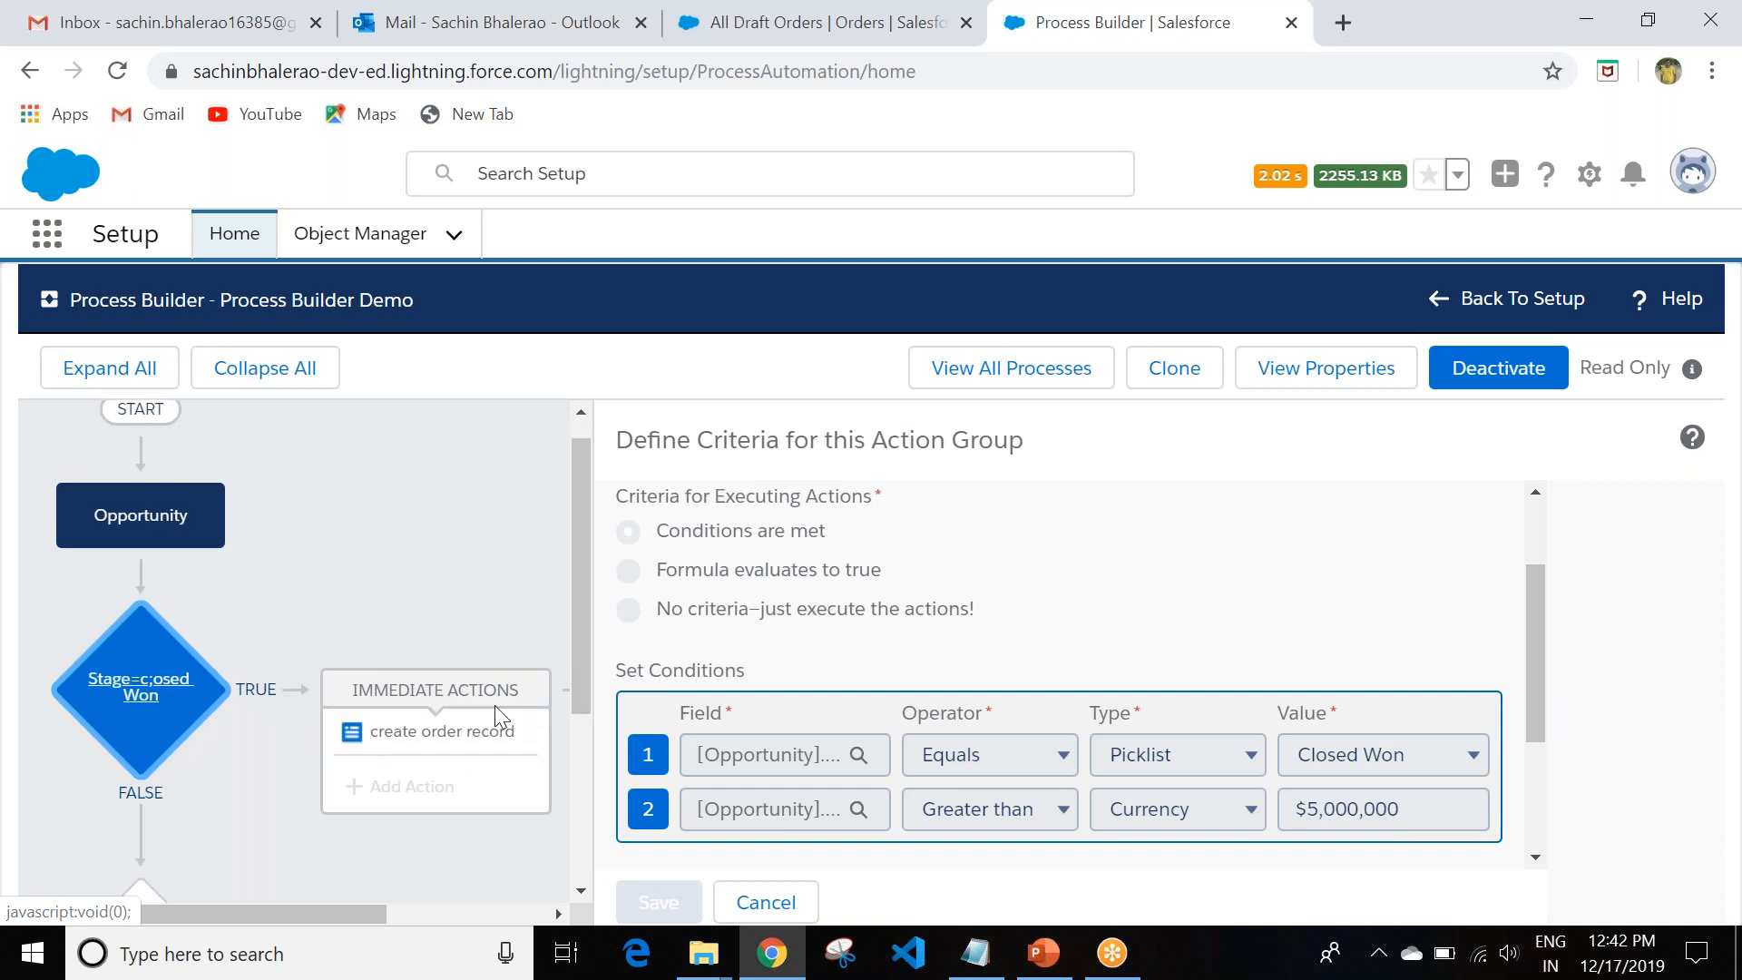
left_click(498, 735)
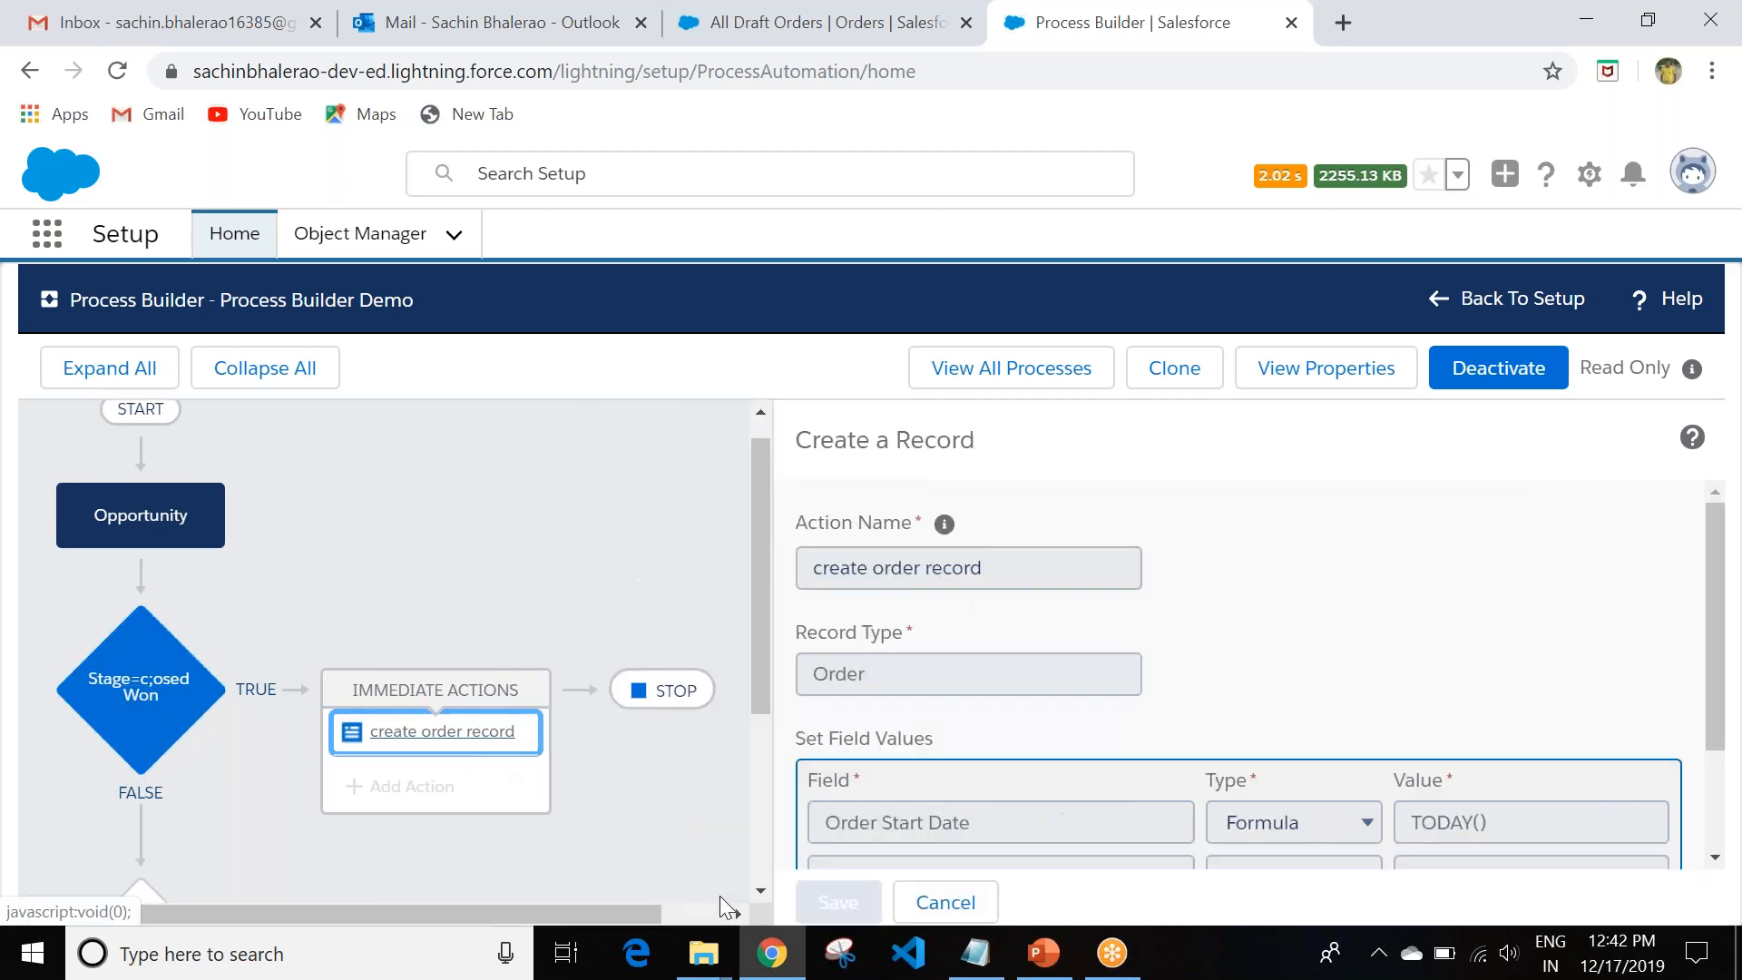
scroll(1232, 575, "down", 2)
scroll(1232, 574, "up", 2)
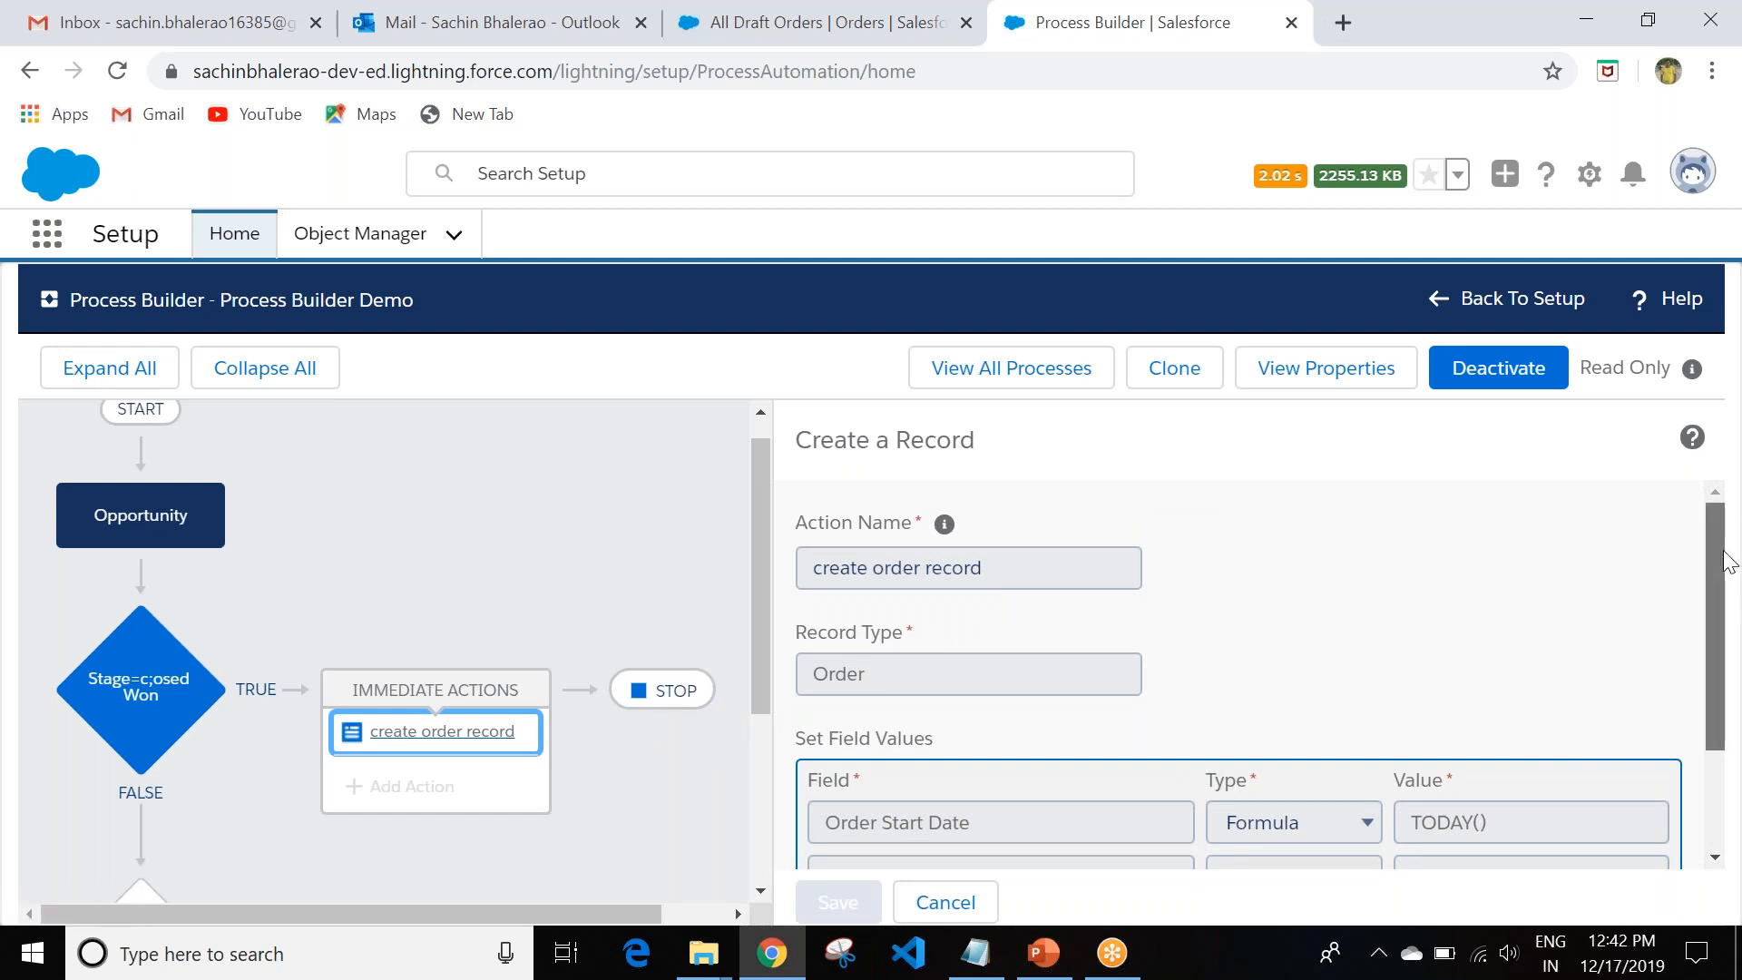
scroll(1728, 561, "down", 2)
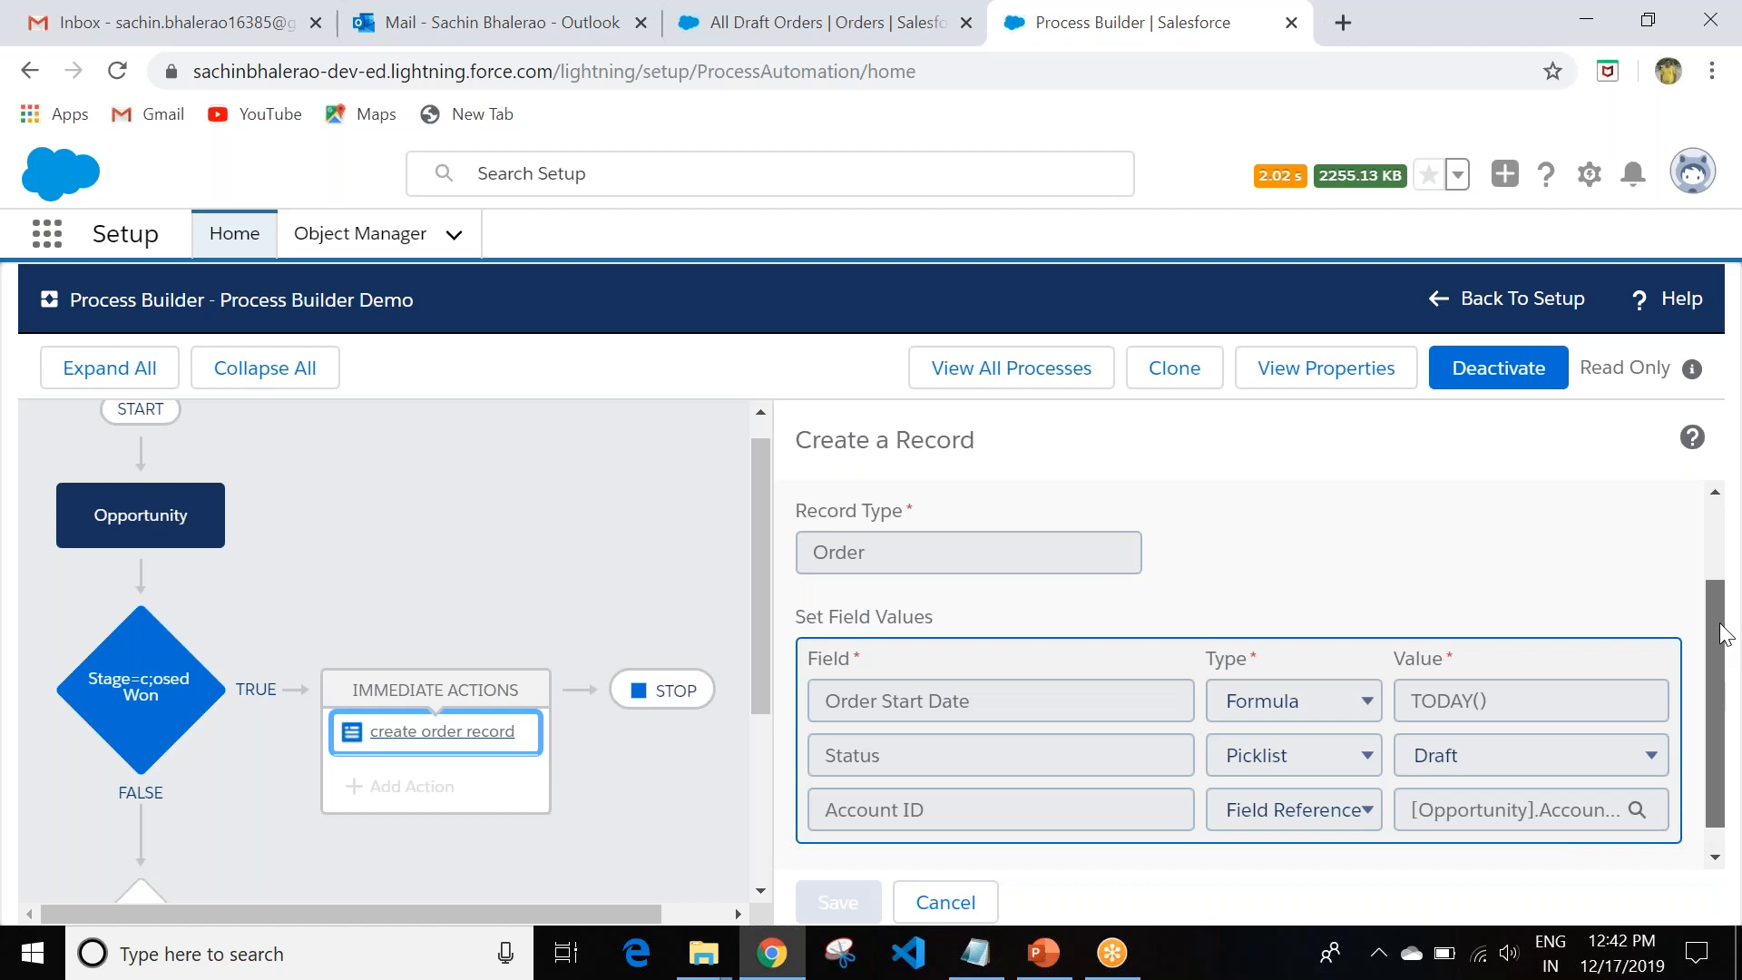
Close the create order record action without changes and return to the list of all processes.
scroll(1723, 640, "down", 1)
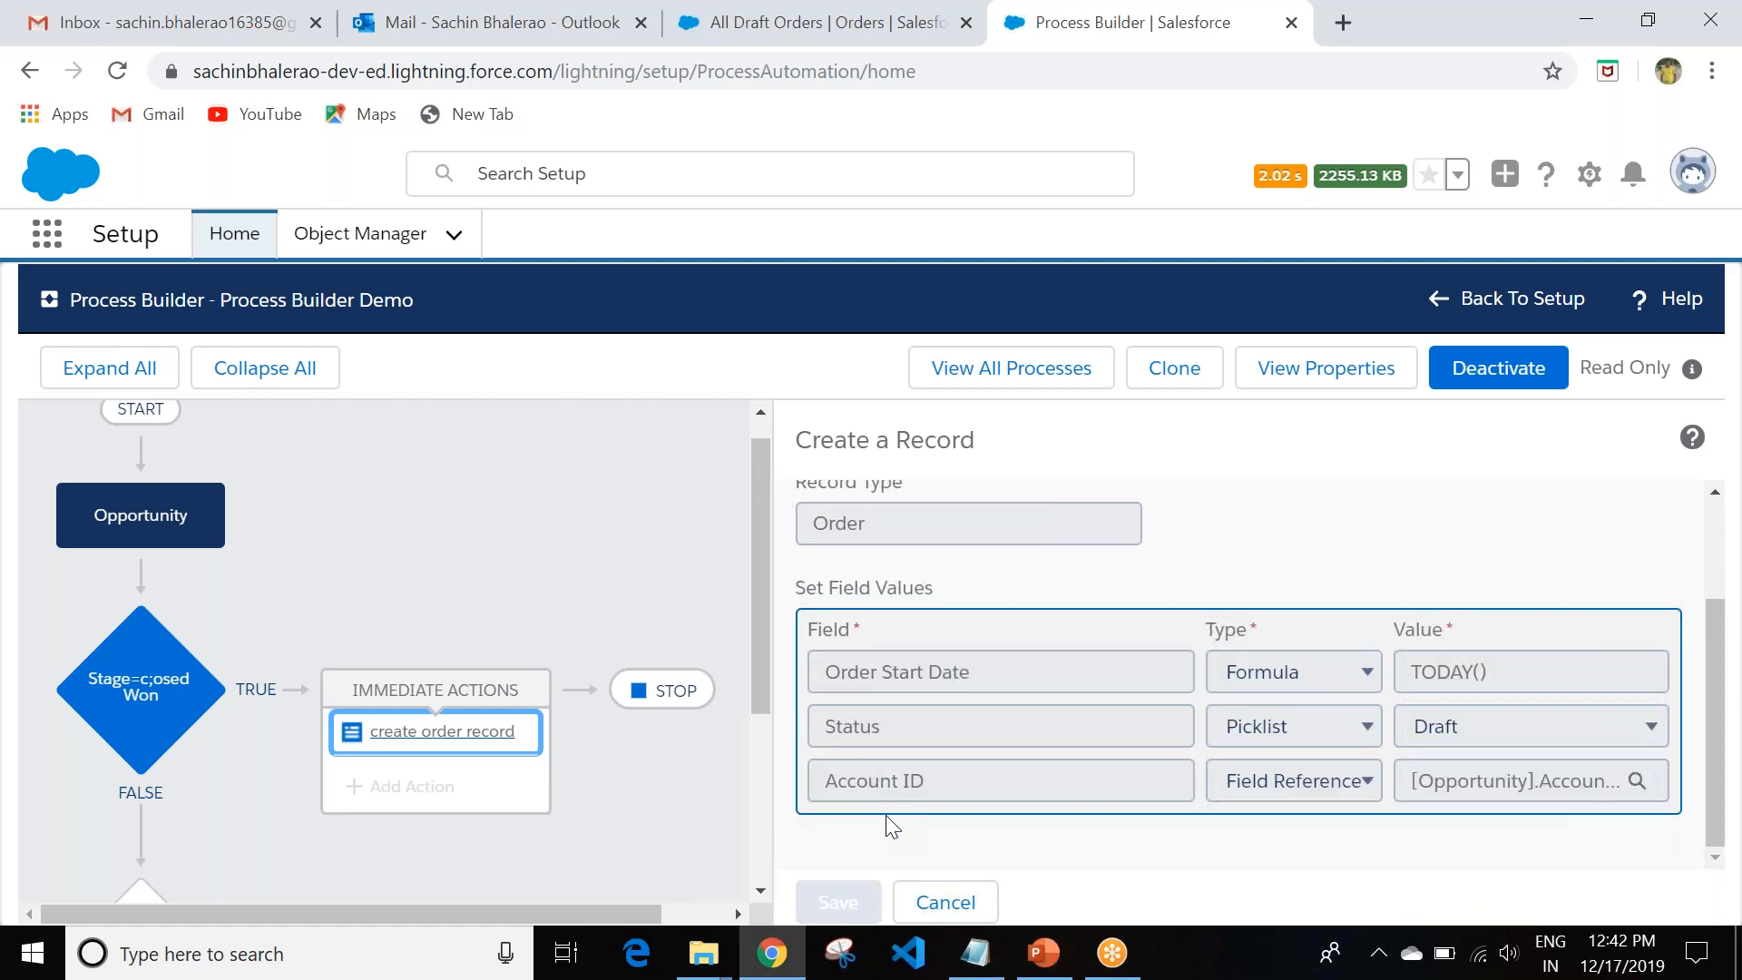
left_click(935, 903)
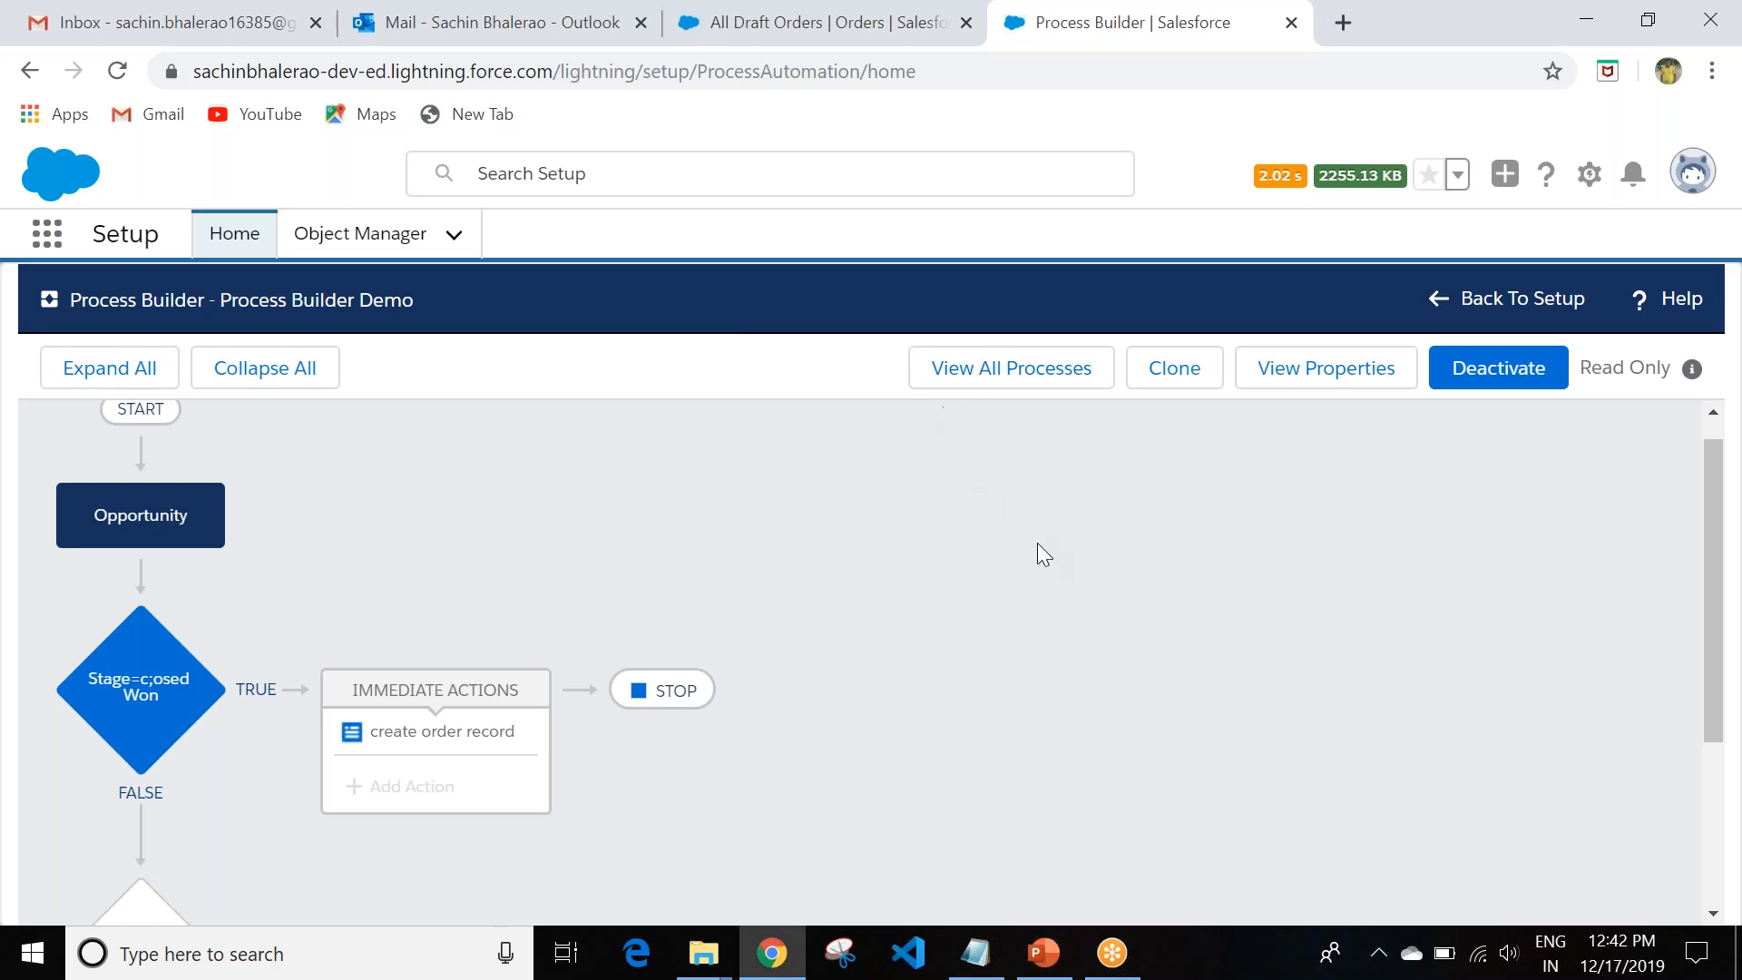
left_click(1006, 384)
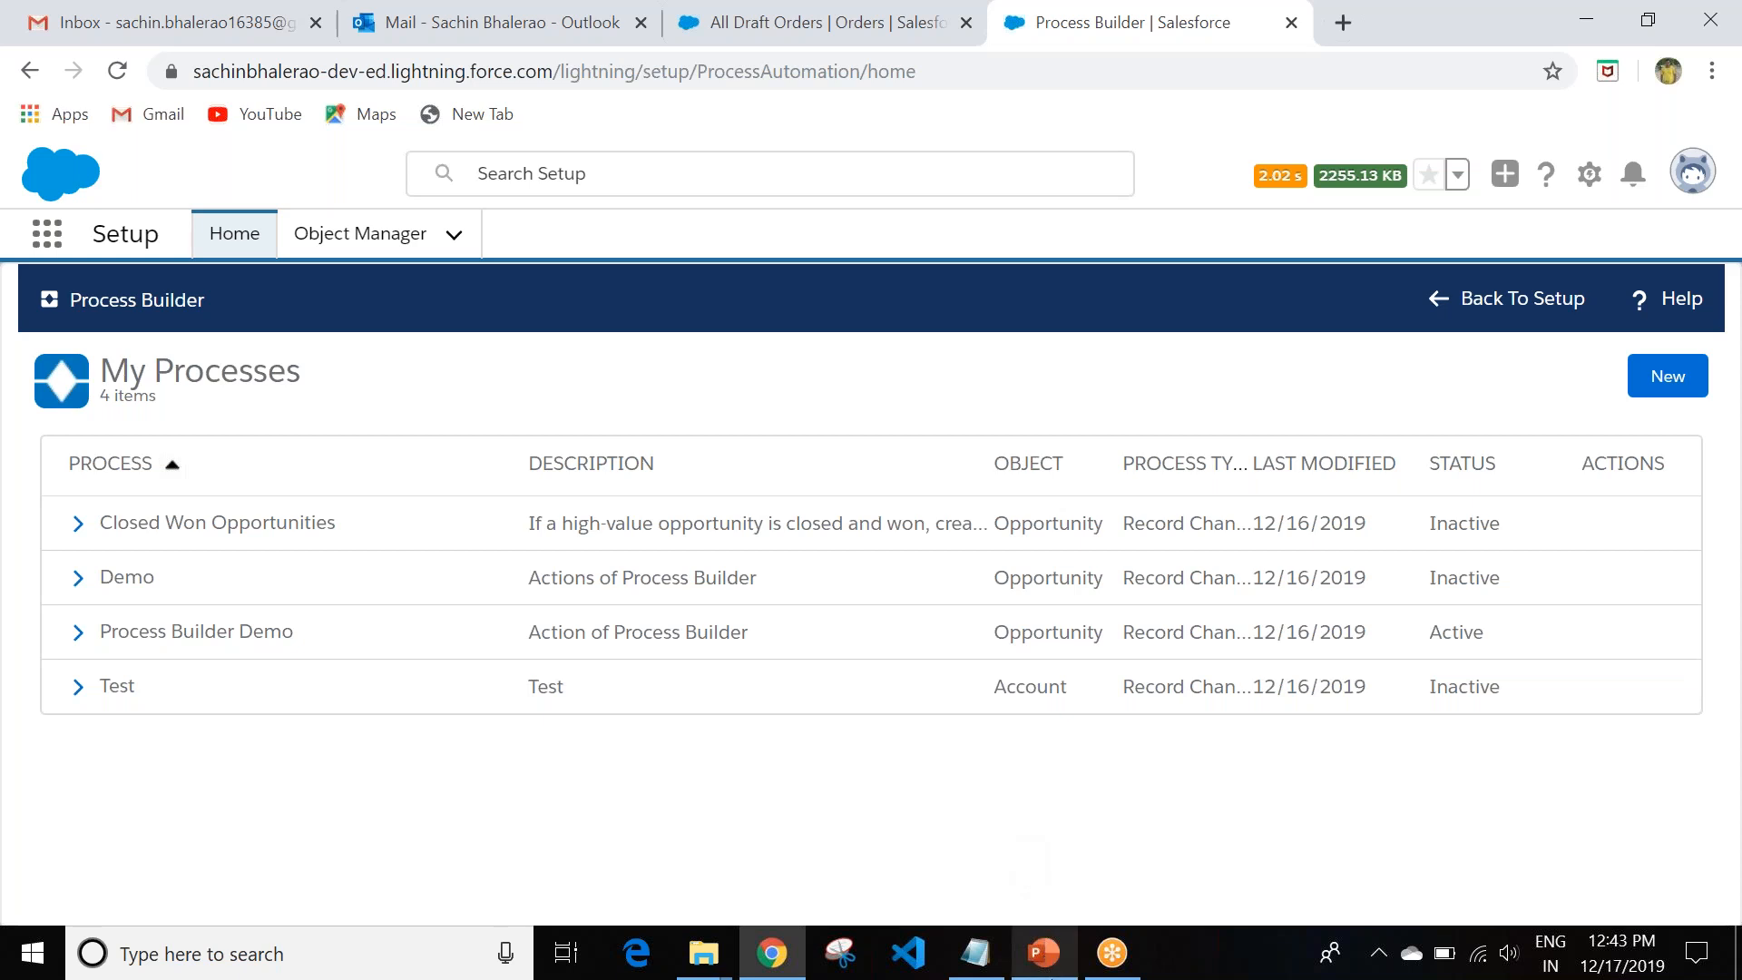
Switch to the Process Builder in Salesforce presentation in PowerPoint and view the contact details on the Contact Us slide.
left_click(1051, 966)
left_click(136, 745)
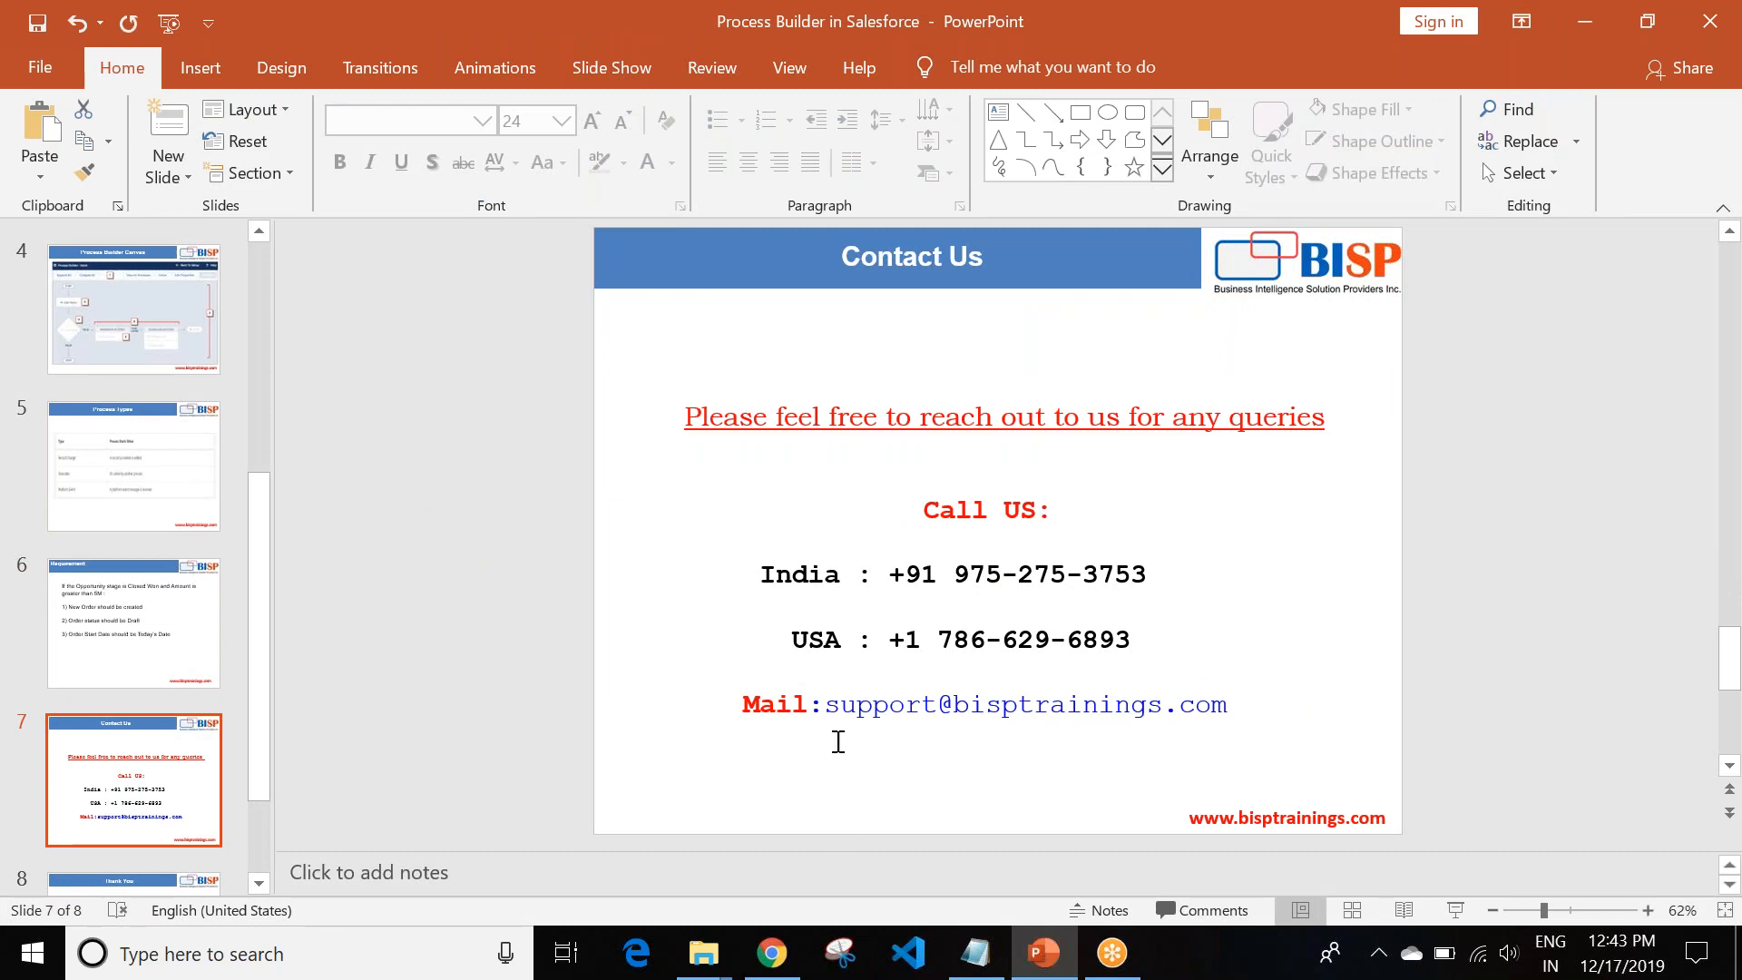
double_click(829, 708)
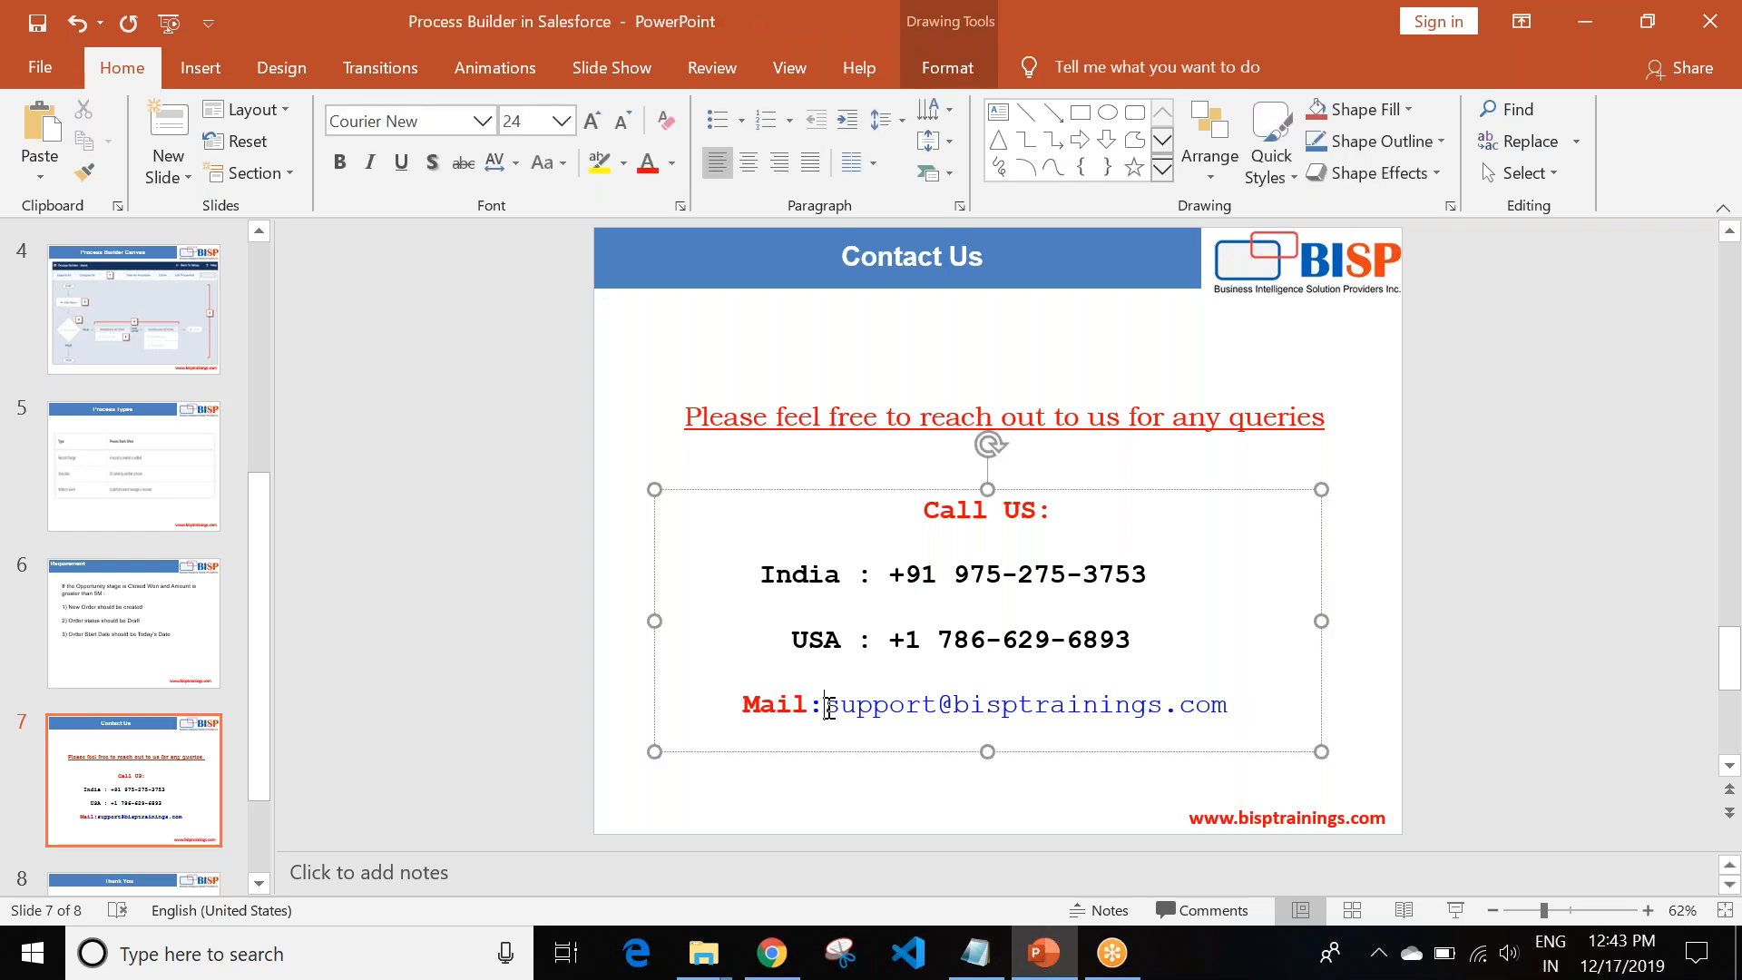
left_click(1013, 760)
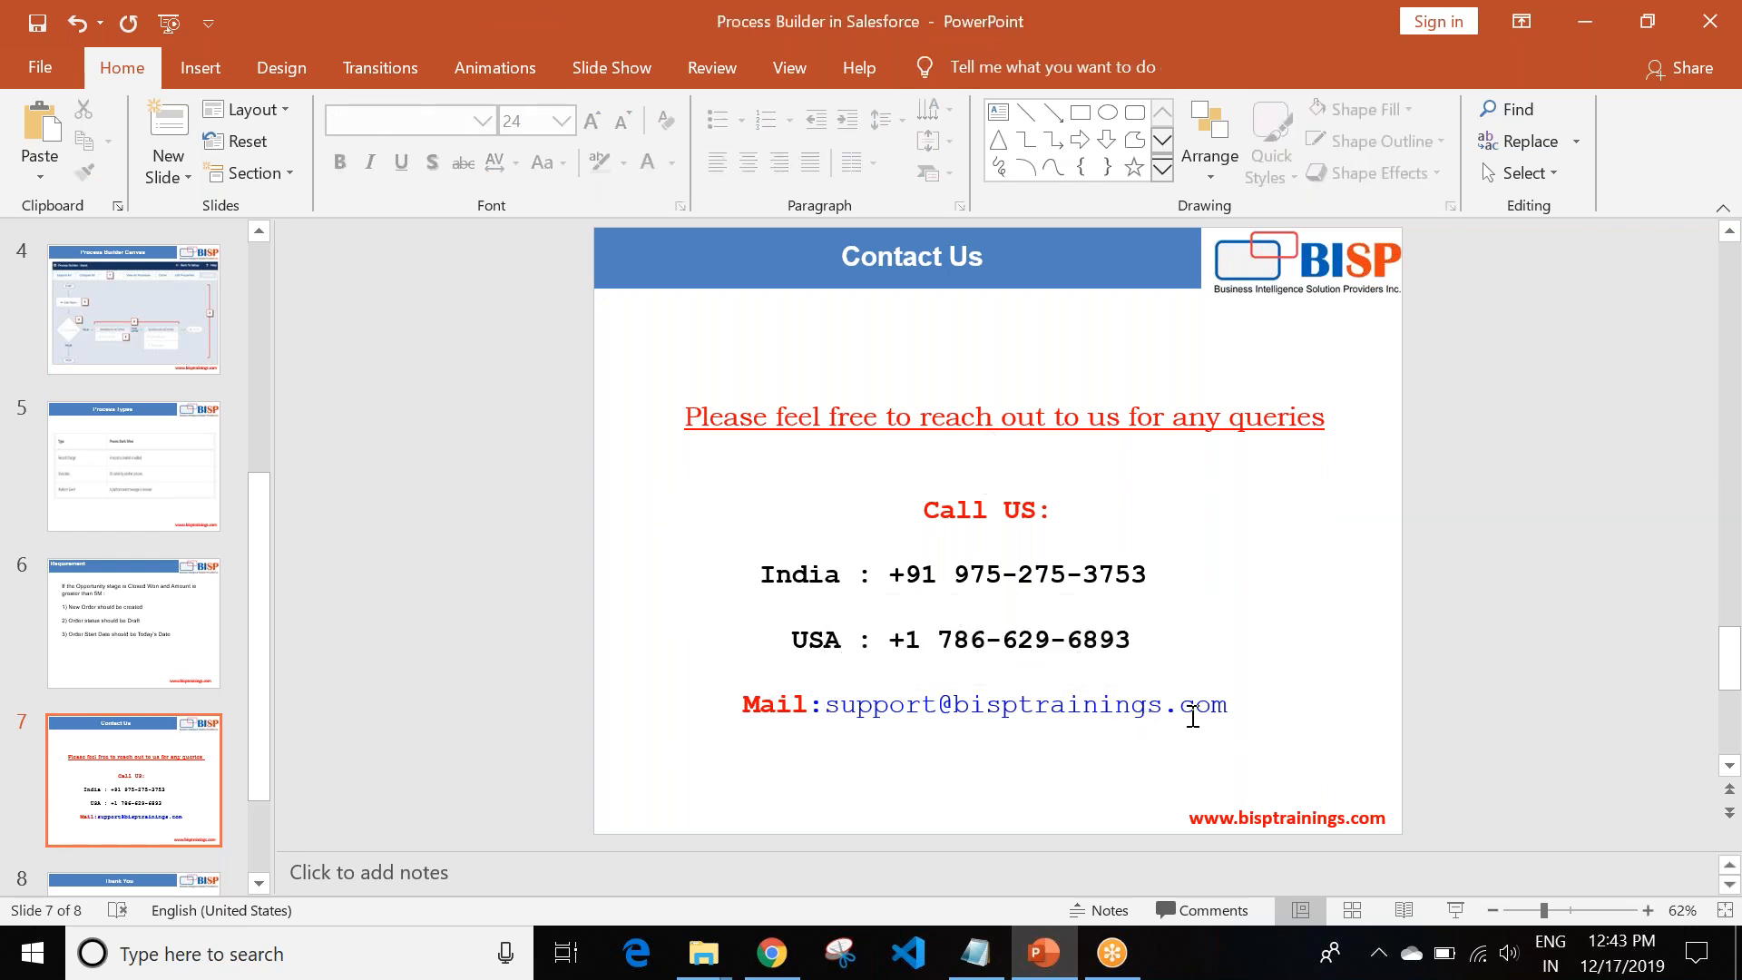